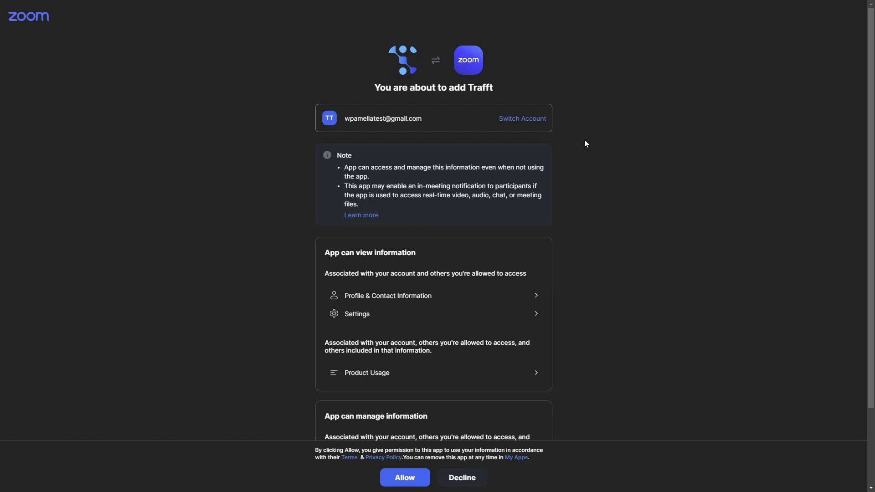
Authorize Trafft on the Zoom consent page to access the admin's Zoom account
{"action": "left_click", "coordinate": [404, 482]}
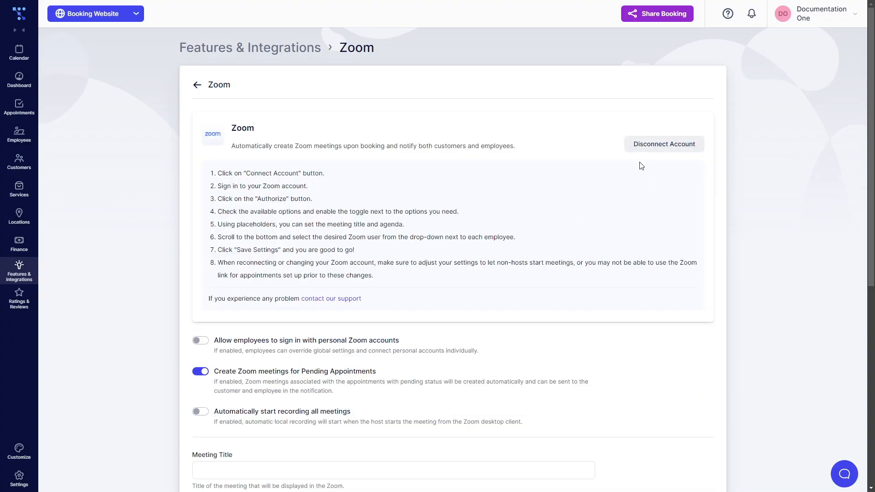
Check the Zoom User options, enable personal Zoom sign-in for employees, and save the settings
{"action": "scroll", "coordinate": [533, 205], "scroll_direction": "down", "scroll_amount": 7}
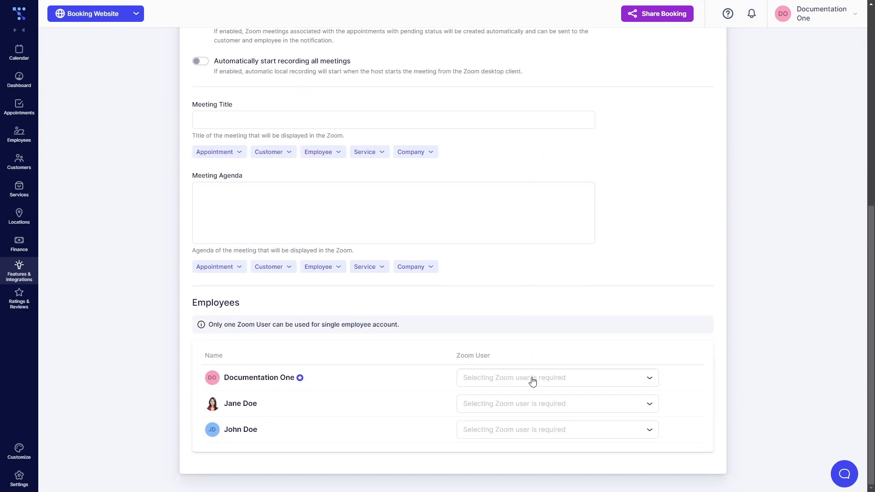
{"action": "left_click", "coordinate": [533, 382]}
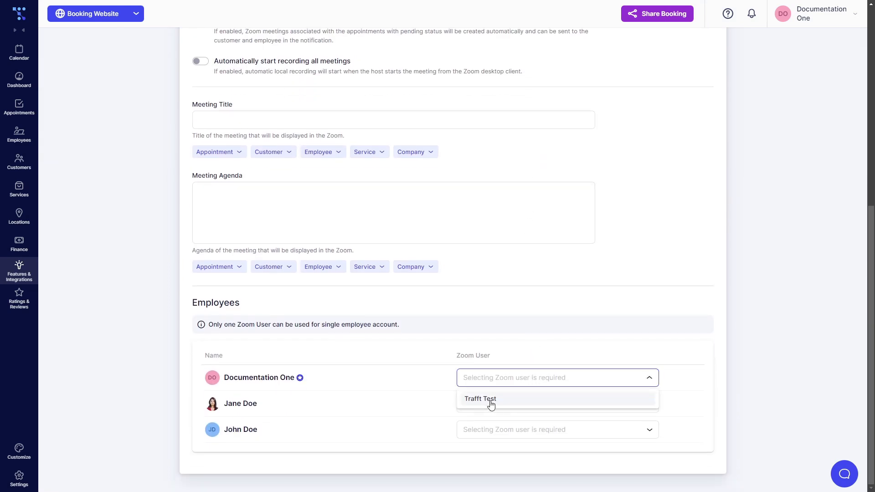
{"action": "left_click", "coordinate": [411, 383]}
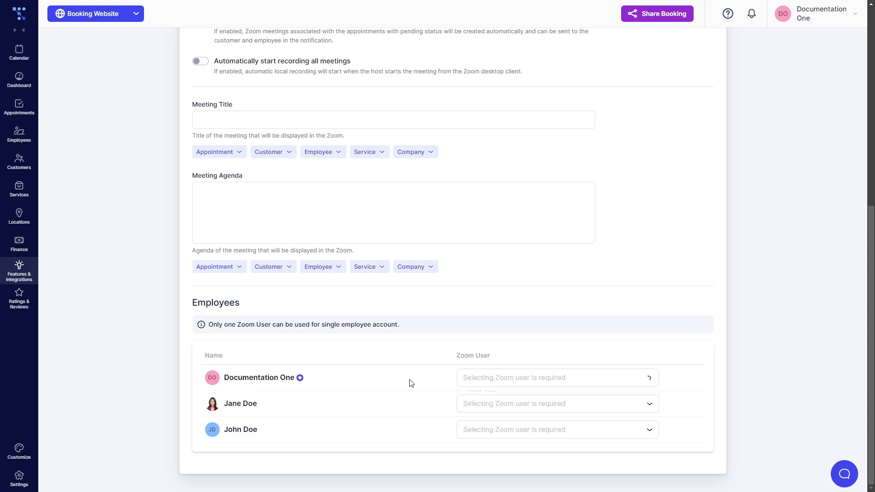
{"action": "scroll", "coordinate": [426, 370], "scroll_direction": "up", "scroll_amount": 5}
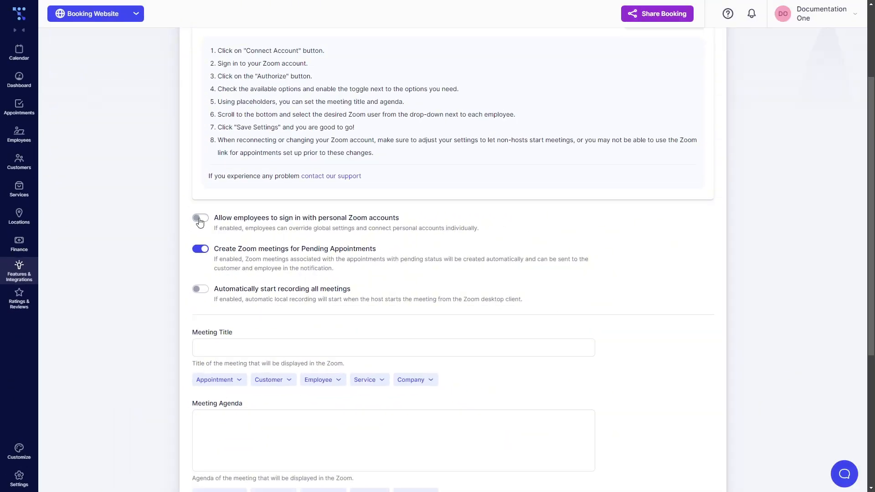
{"action": "left_click", "coordinate": [199, 219]}
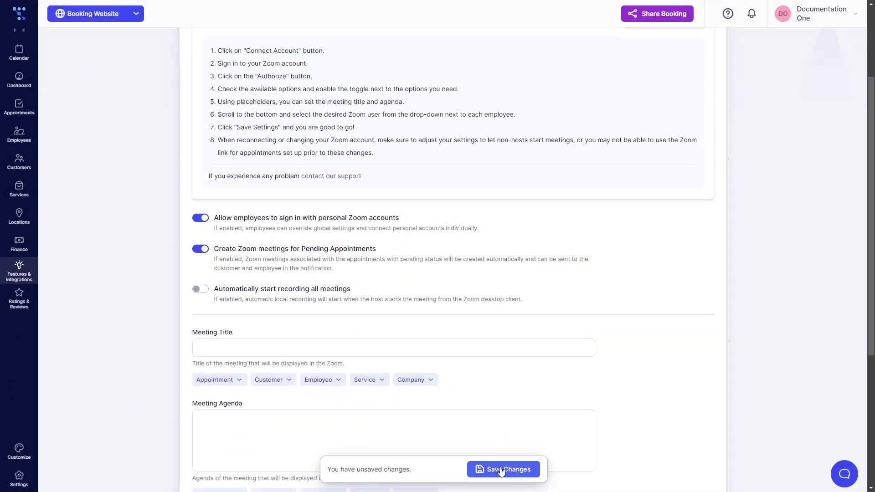
{"action": "left_click", "coordinate": [502, 472]}
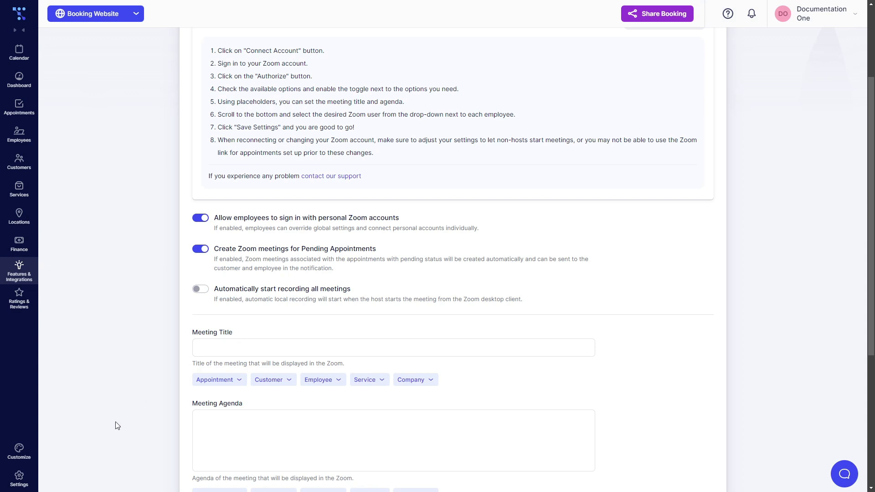
{"action": "left_click", "coordinate": [18, 476]}
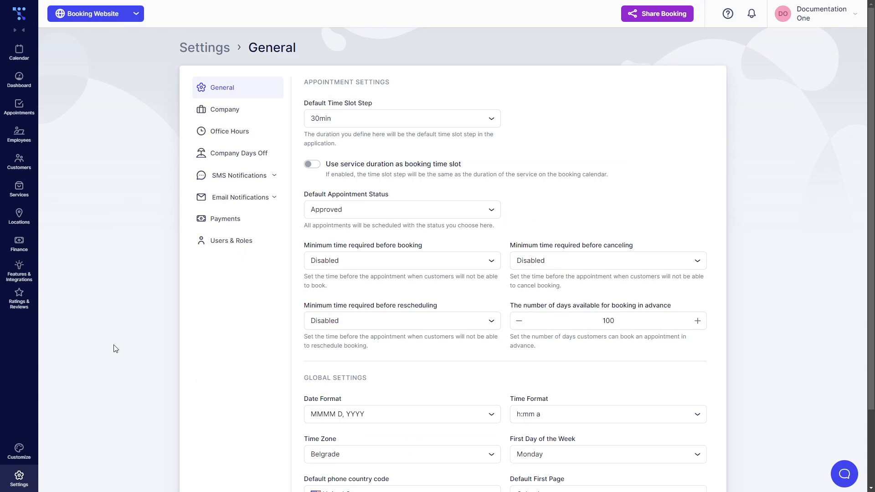
Open Settings > Users & Roles and inspect the second user's action menu
{"action": "left_click", "coordinate": [239, 245]}
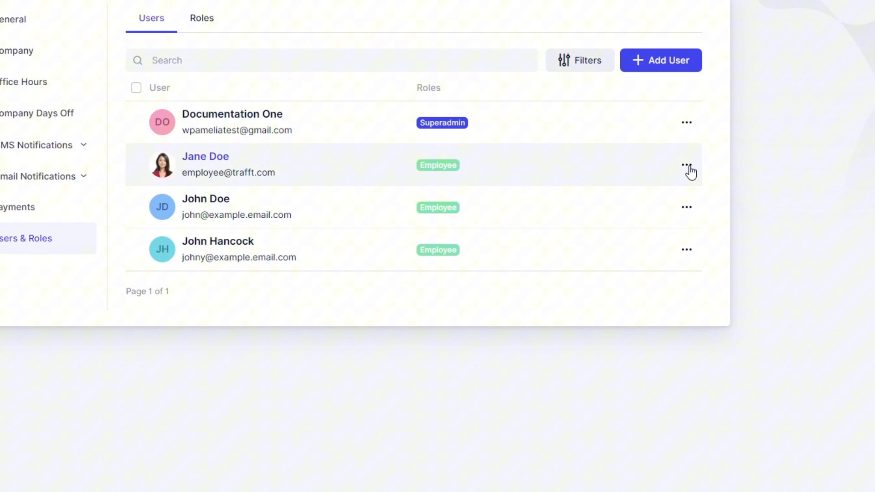
{"action": "left_click", "coordinate": [701, 191]}
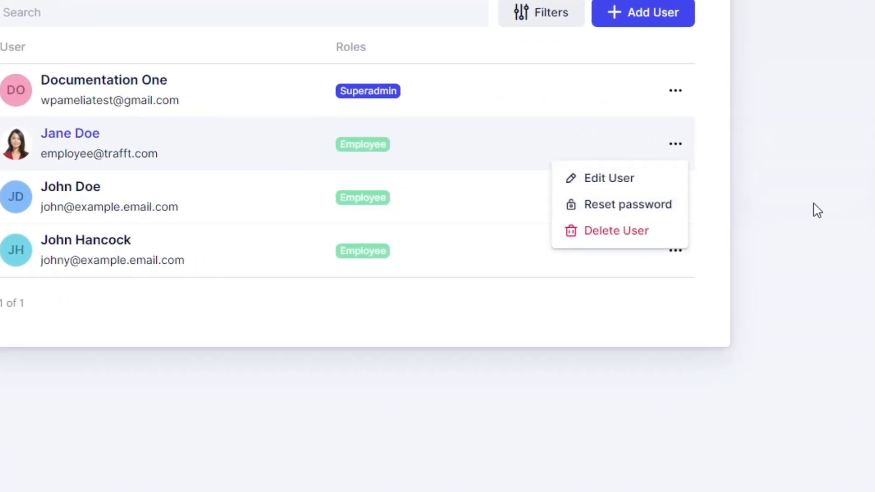
{"action": "left_click", "coordinate": [813, 215]}
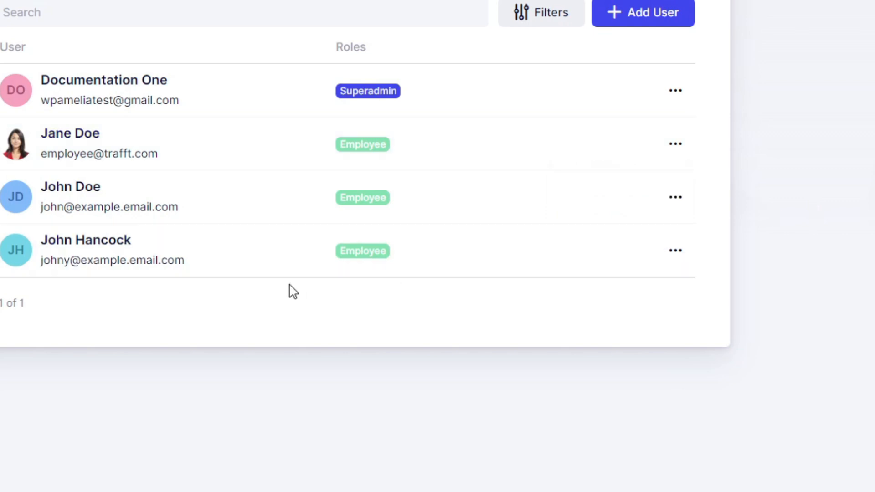
Start and cancel Enable Login for the last employee, then select the third user's email
{"action": "left_click", "coordinate": [677, 251]}
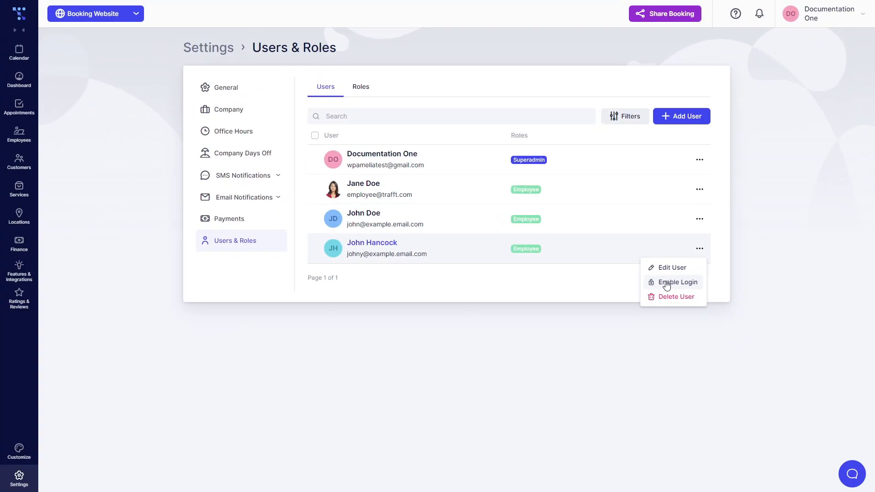
{"action": "left_click", "coordinate": [666, 283]}
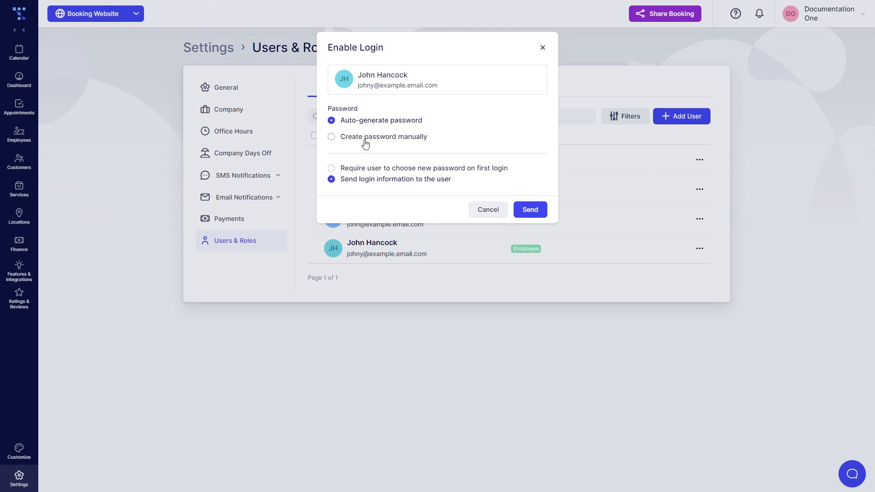
{"action": "left_click", "coordinate": [494, 211]}
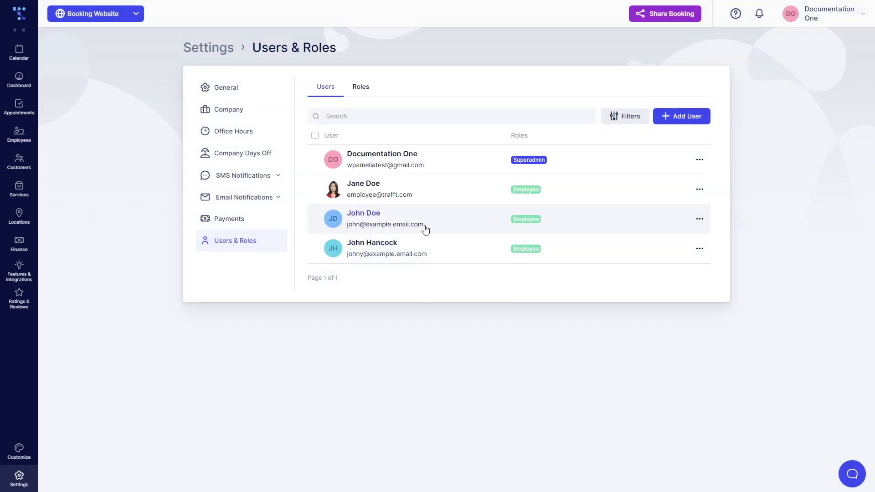
{"action": "left_click_drag", "start_coordinate": [423, 226], "coordinate": [348, 229]}
{"action": "key", "text": "ctrl+c"}
Log in as the employee with the pasted email address and their password
{"action": "left_click", "coordinate": [486, 346]}
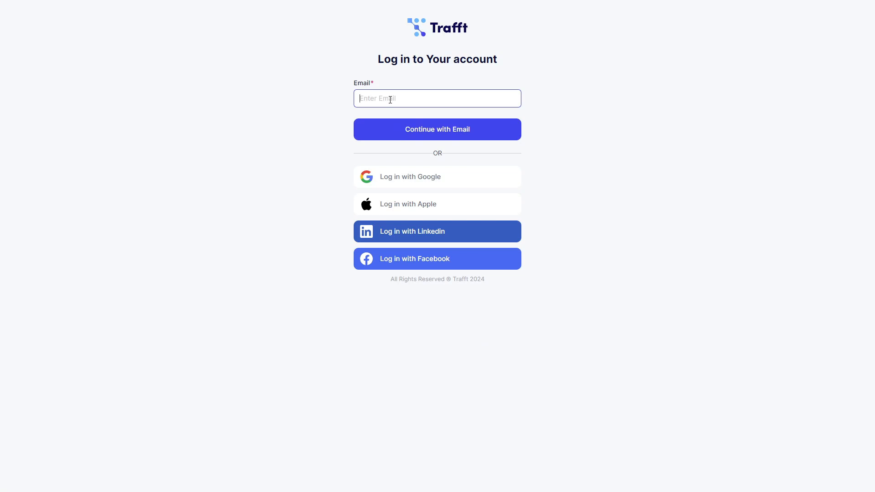
{"action": "key", "text": "ctrl+v"}
{"action": "key", "text": "Return"}
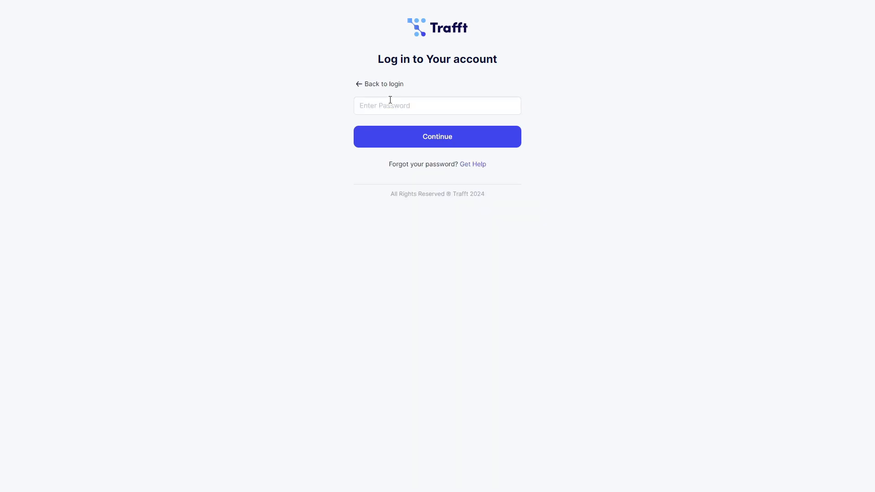
{"action": "left_click", "coordinate": [390, 101]}
{"action": "type", "text": "********"}
{"action": "left_click", "coordinate": [416, 136]}
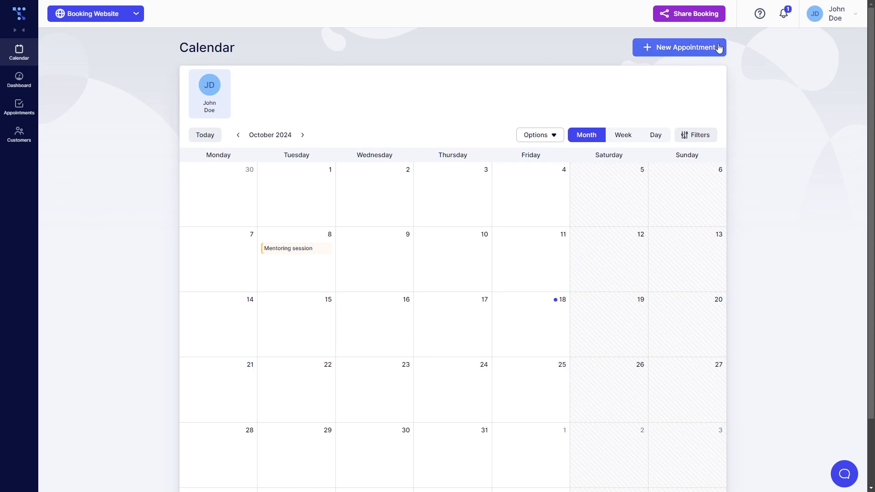
In the employee's Account settings > Integrations, choose Zoom and start Connect Account
{"action": "left_click", "coordinate": [837, 17]}
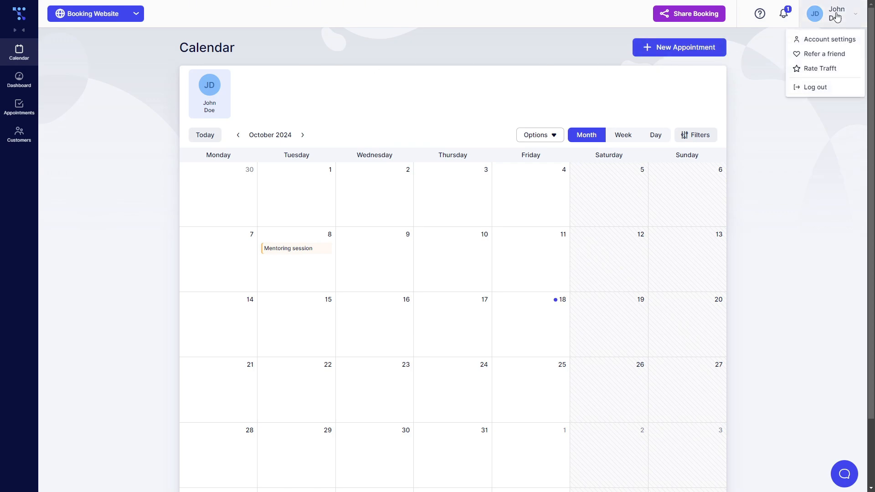
{"action": "left_click", "coordinate": [834, 39]}
{"action": "left_click", "coordinate": [290, 129]}
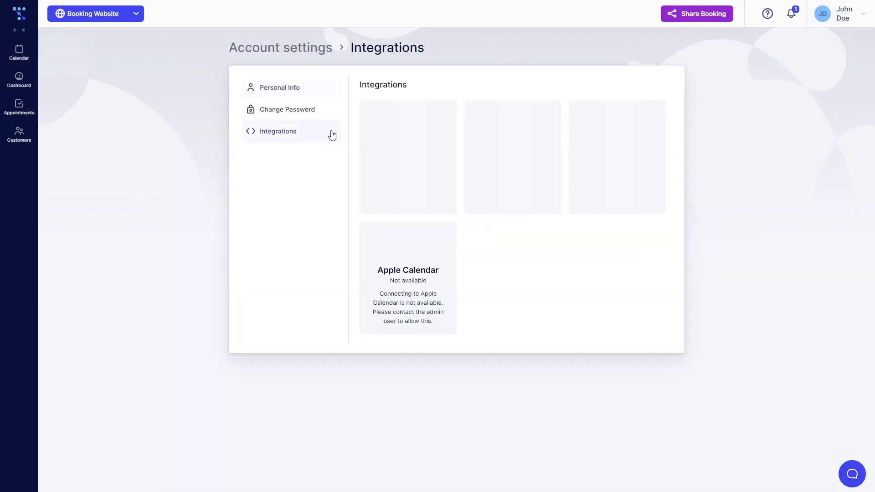
{"action": "left_click", "coordinate": [439, 164]}
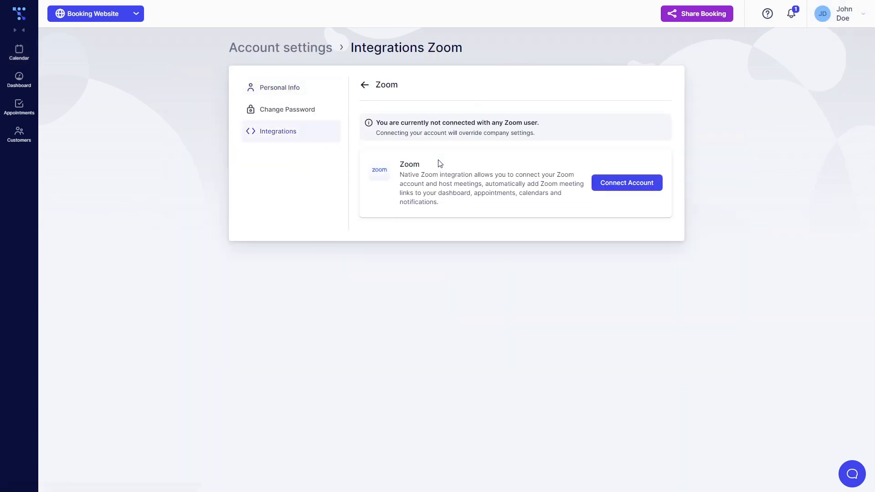
{"action": "left_click", "coordinate": [613, 187]}
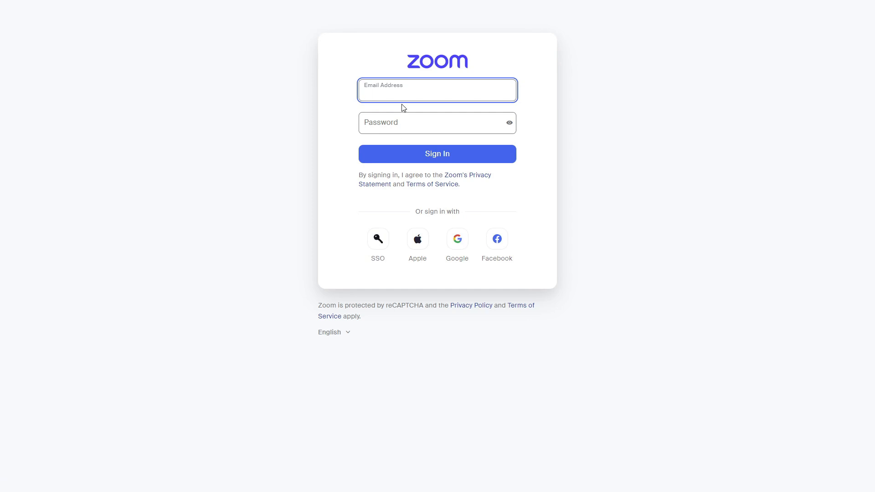
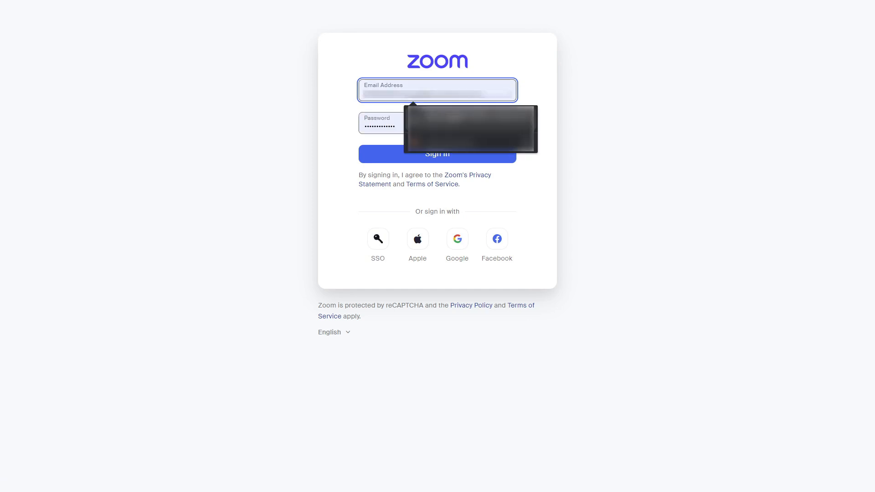
Sign in to Zoom with the saved email and password for the personal account
{"action": "left_click", "coordinate": [453, 113]}
{"action": "left_click", "coordinate": [447, 157]}
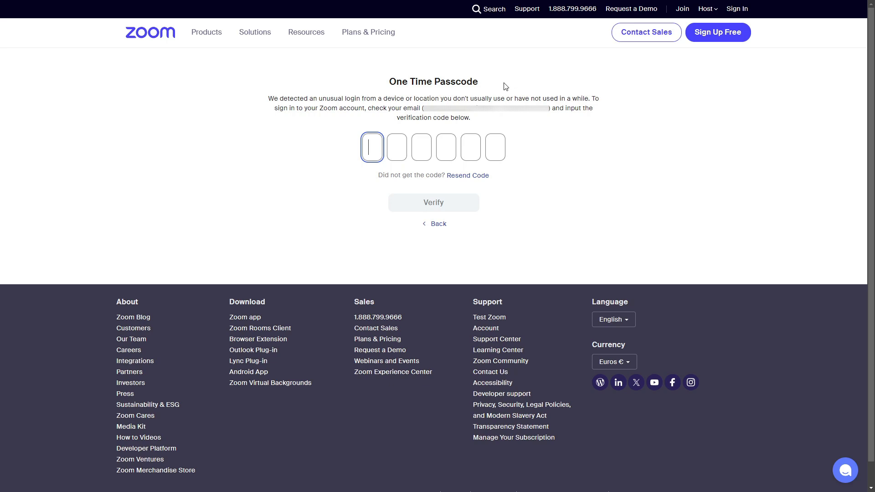
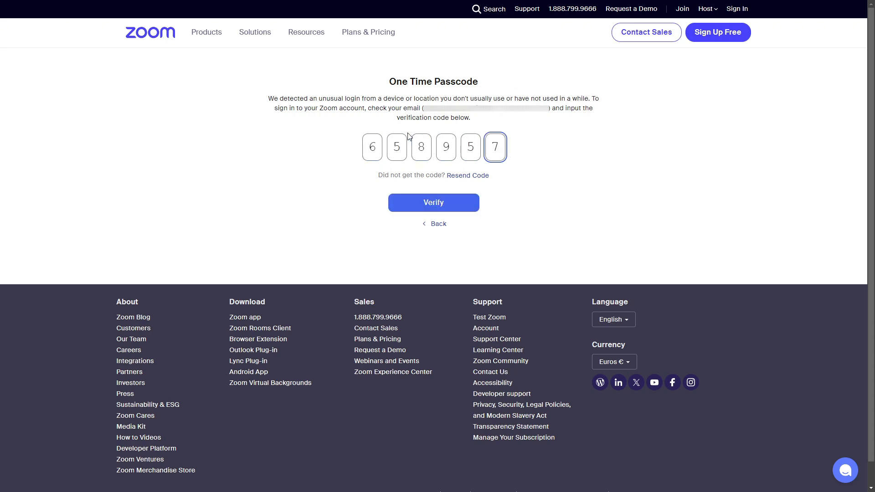
Enter the emailed one-time passcode and allow Trafft access to the personal Zoom account
{"action": "key", "text": "Return"}
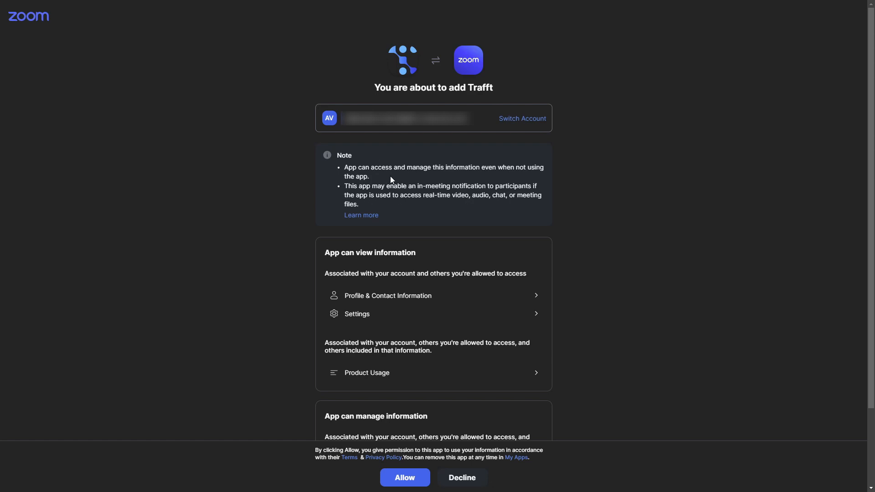
{"action": "scroll", "coordinate": [392, 174], "scroll_direction": "down", "scroll_amount": 2}
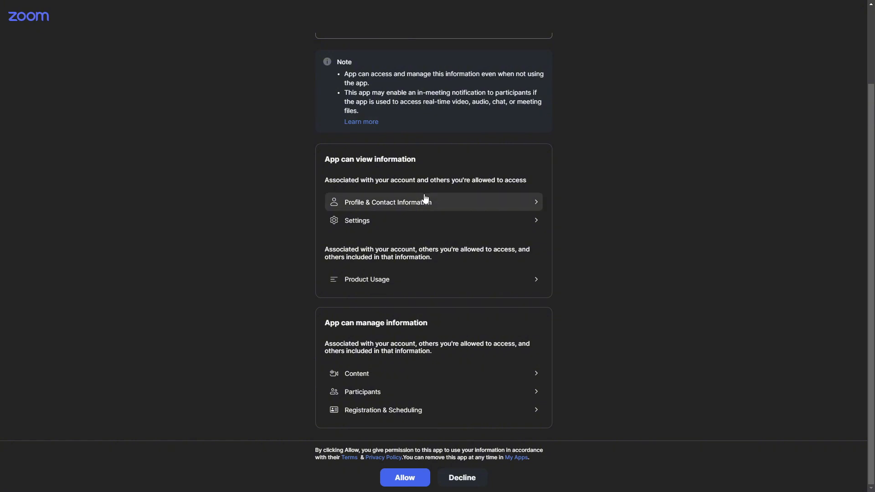
{"action": "left_click", "coordinate": [413, 481]}
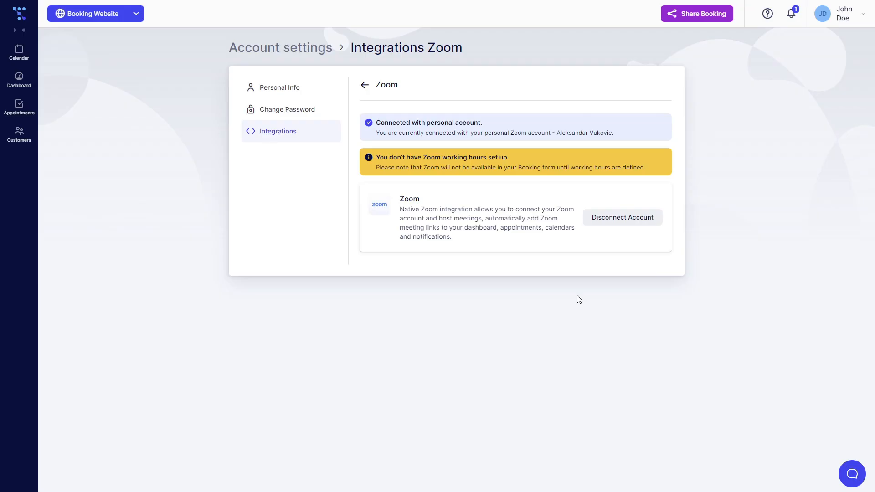
Highlight the 'Connected with personal account' confirmation on the Zoom integration page
{"action": "left_click_drag", "start_coordinate": [376, 122], "coordinate": [469, 122]}
{"action": "left_click", "coordinate": [541, 133]}
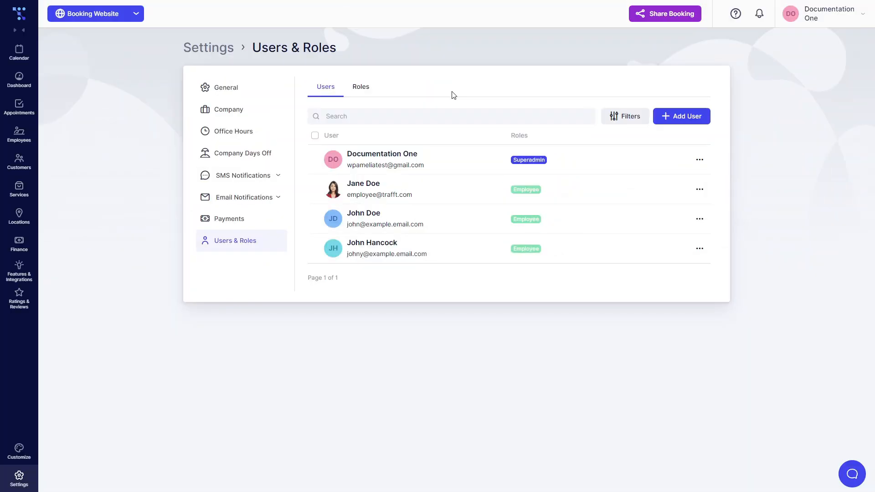
Set the third employee's location to Online meeting (Zoom) and save their details
{"action": "left_click", "coordinate": [25, 137]}
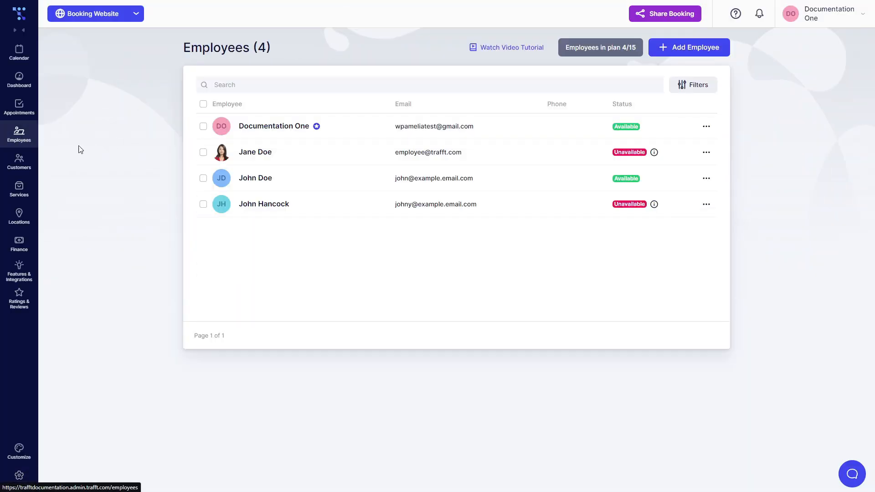
{"action": "left_click", "coordinate": [707, 178]}
{"action": "left_click", "coordinate": [678, 196]}
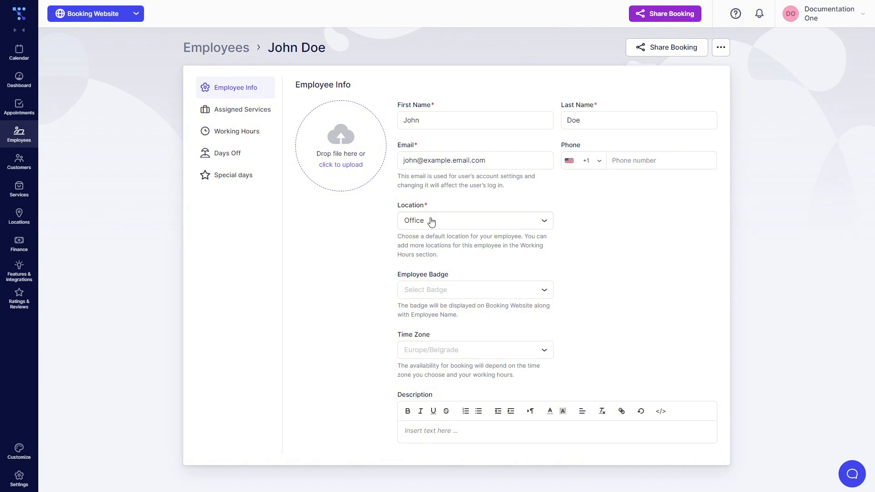
{"action": "left_click", "coordinate": [431, 222]}
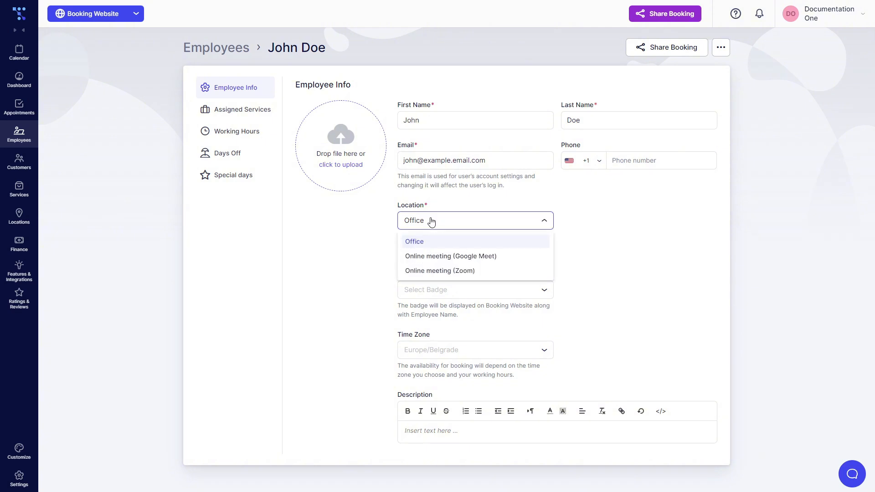
{"action": "left_click", "coordinate": [456, 271]}
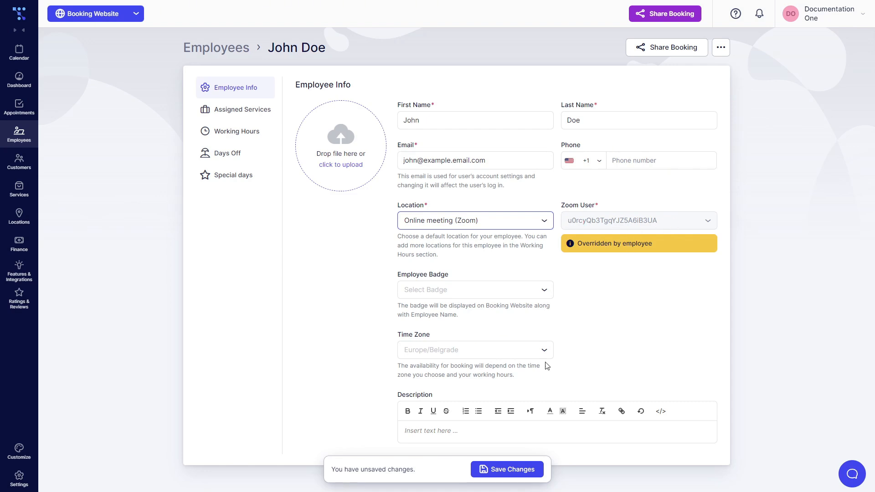
{"action": "left_click", "coordinate": [512, 473]}
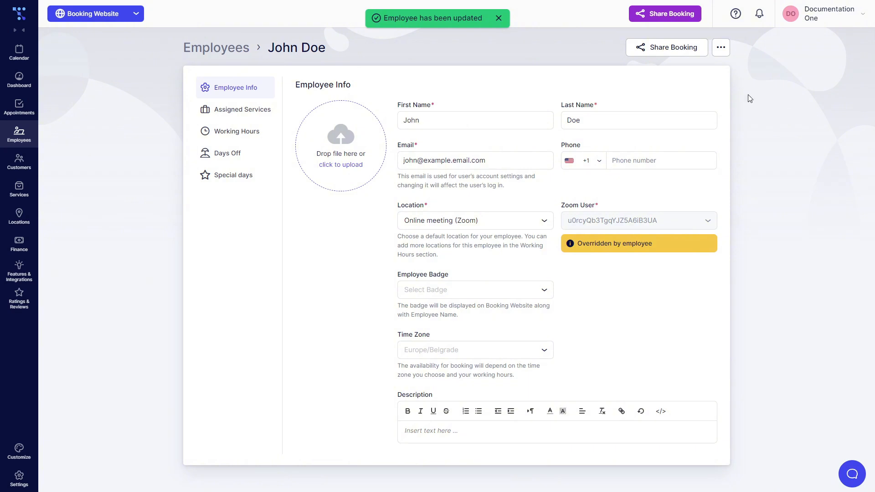
{"action": "left_click", "coordinate": [832, 18]}
Set Tuesday's work period location to Office and save the working hours
{"action": "left_click", "coordinate": [800, 203]}
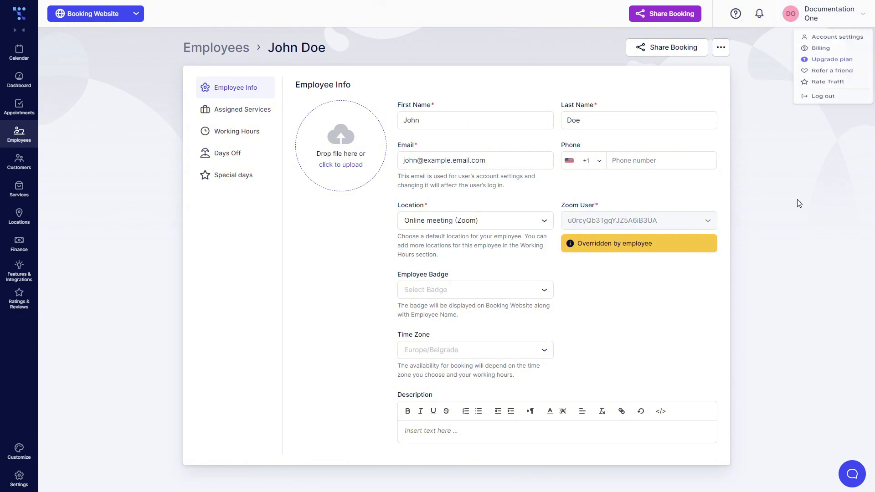
{"action": "left_click", "coordinate": [258, 133]}
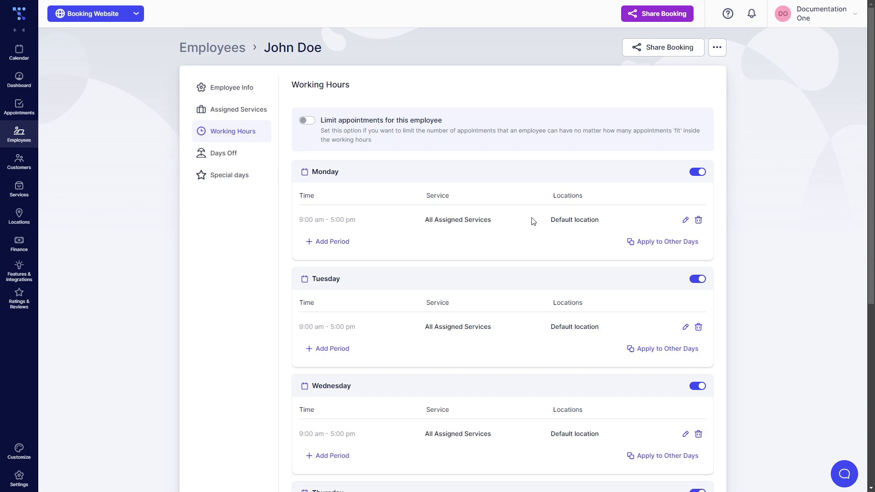
{"action": "left_click", "coordinate": [685, 327]}
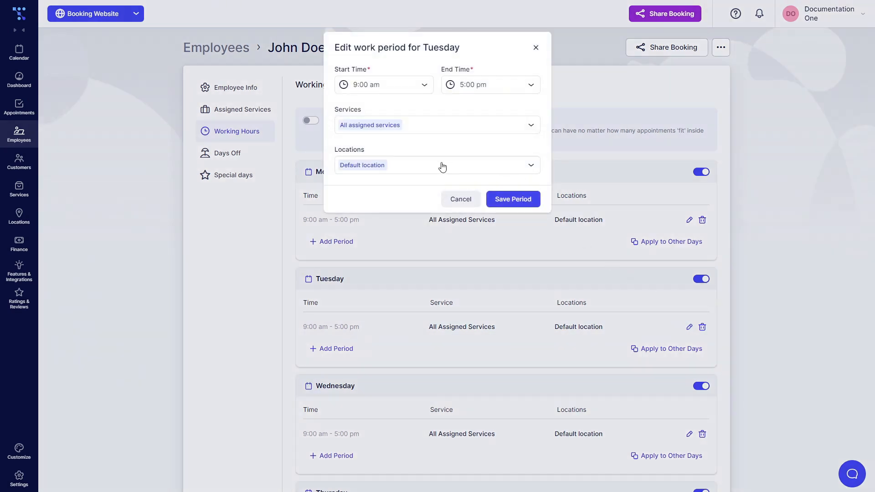
{"action": "left_click", "coordinate": [443, 167]}
{"action": "left_click", "coordinate": [385, 187]}
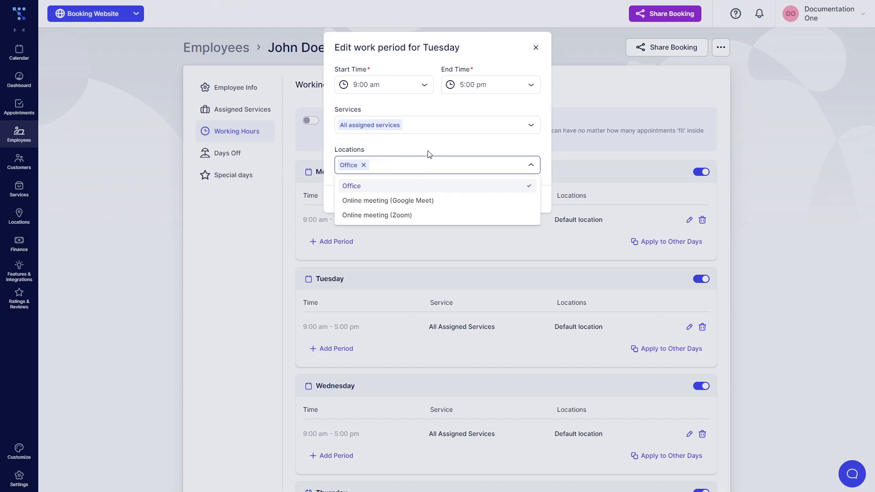
{"action": "left_click", "coordinate": [428, 154]}
{"action": "left_click", "coordinate": [512, 200]}
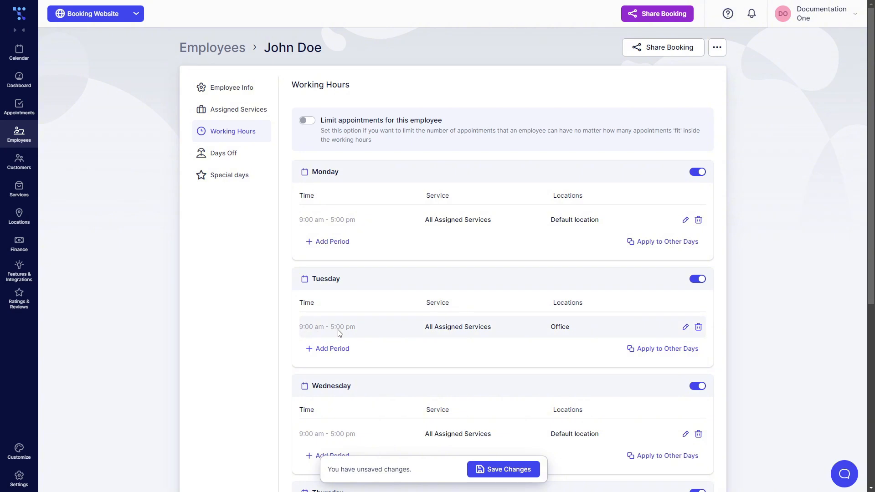
{"action": "left_click", "coordinate": [514, 474]}
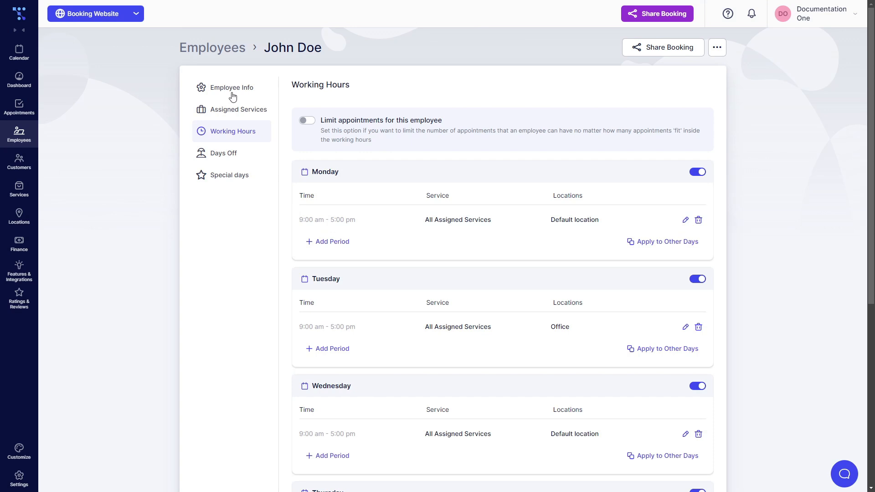
Add Online meeting (Zoom) to Tuesday's period locations and save the working hours
{"action": "left_click", "coordinate": [685, 327]}
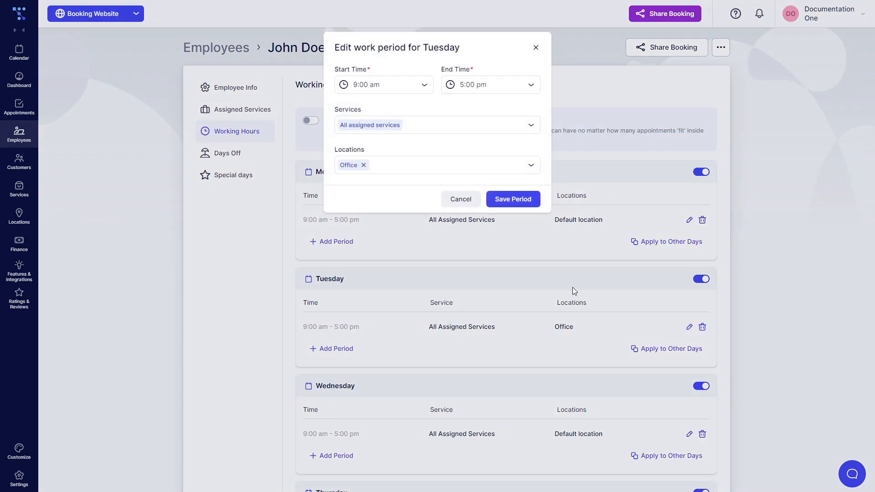
{"action": "left_click", "coordinate": [394, 165]}
{"action": "left_click", "coordinate": [385, 217]}
{"action": "left_click", "coordinate": [419, 147]}
{"action": "left_click", "coordinate": [528, 201]}
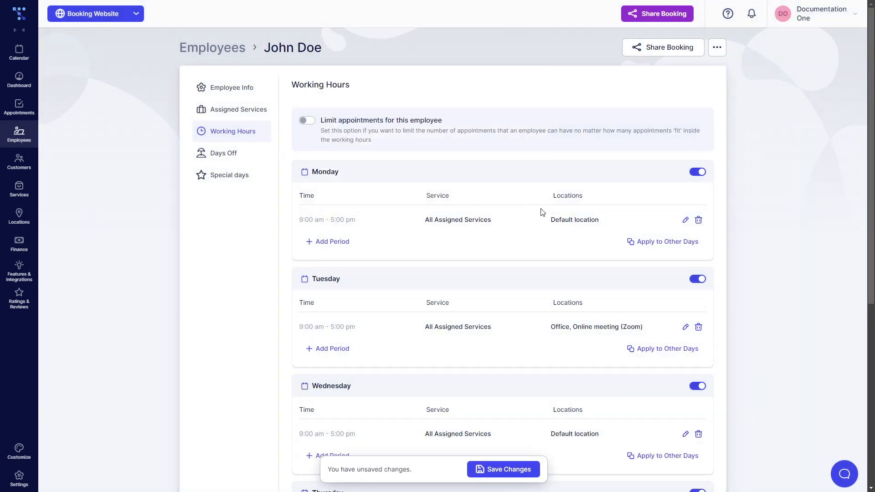
{"action": "left_click", "coordinate": [507, 470]}
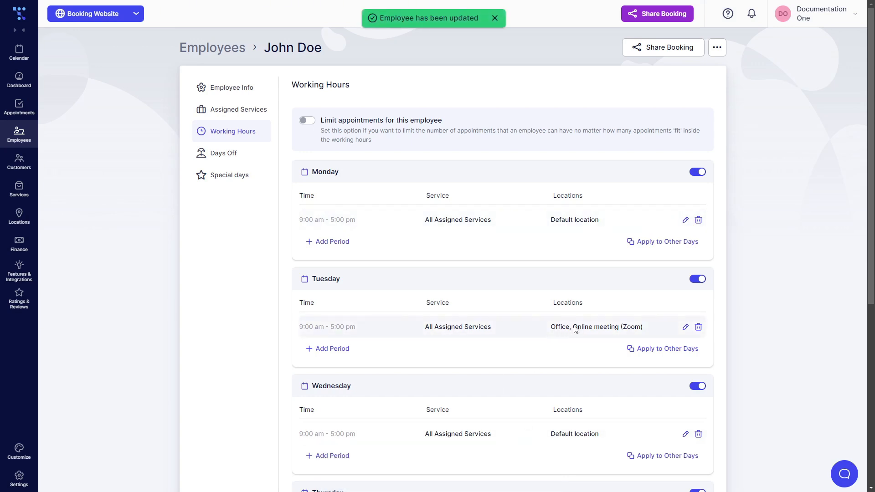
Open Online Mentoring Session for editing and view its Settings section
{"action": "left_click", "coordinate": [24, 190]}
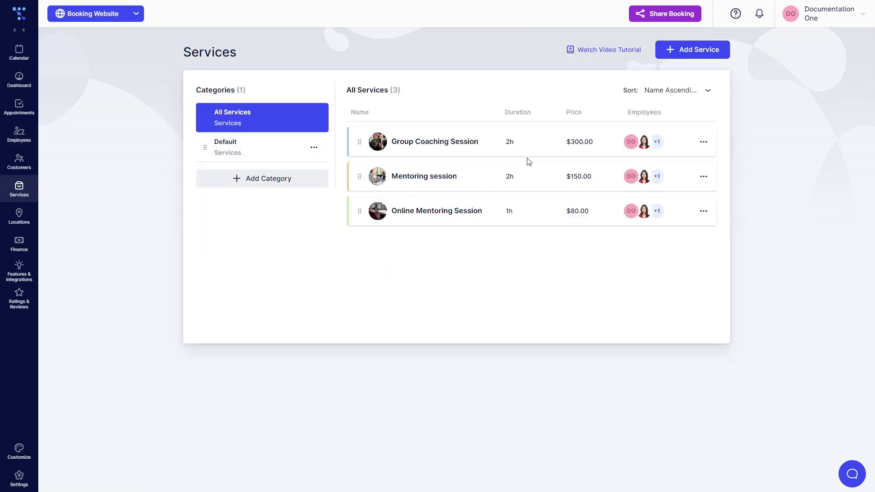
{"action": "left_click", "coordinate": [703, 212]}
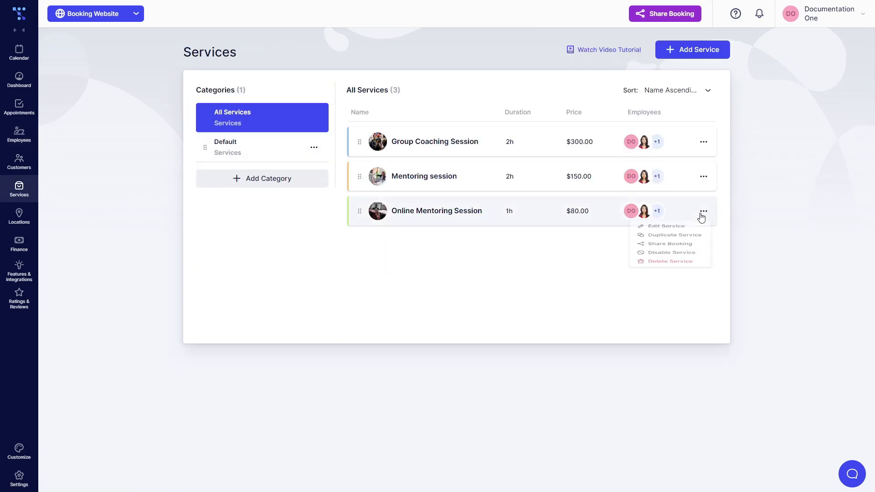
{"action": "left_click", "coordinate": [668, 231]}
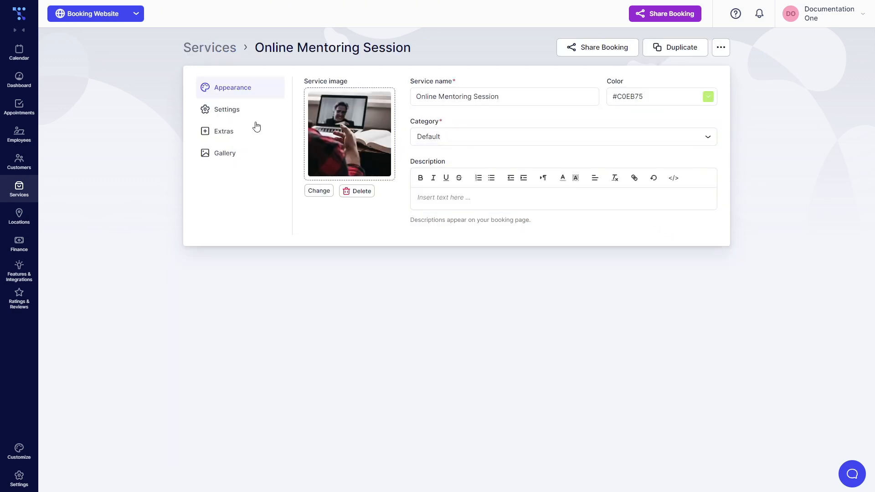
{"action": "left_click", "coordinate": [236, 116]}
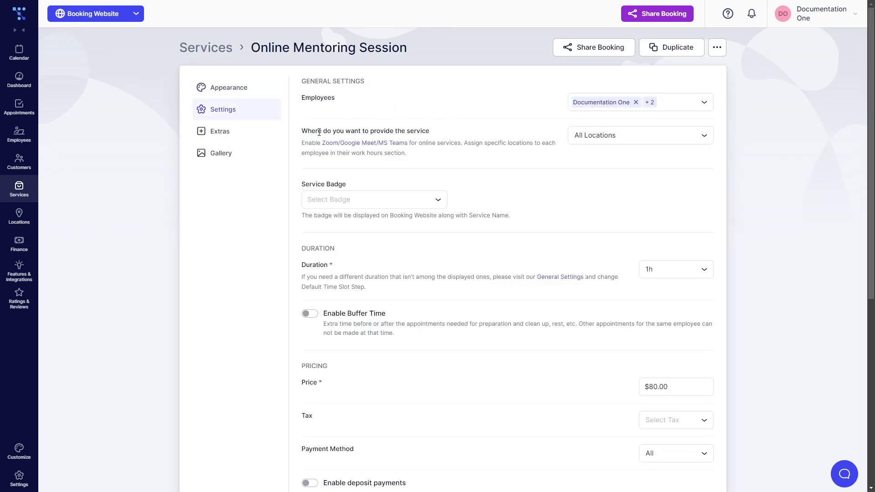
{"action": "left_click_drag", "start_coordinate": [367, 131], "coordinate": [434, 131]}
{"action": "left_click", "coordinate": [480, 136]}
Switch the service location to On-site, then restore it to All Locations
{"action": "left_click", "coordinate": [603, 137]}
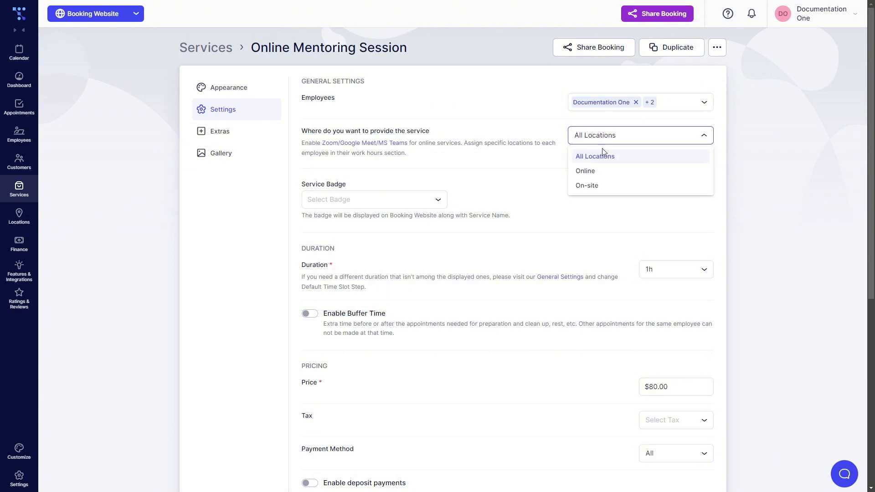
{"action": "left_click", "coordinate": [600, 187]}
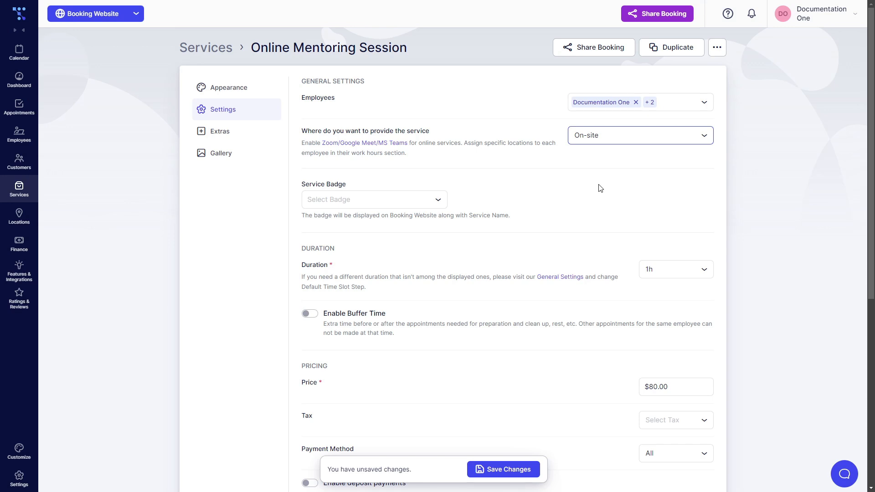
{"action": "left_click", "coordinate": [614, 141]}
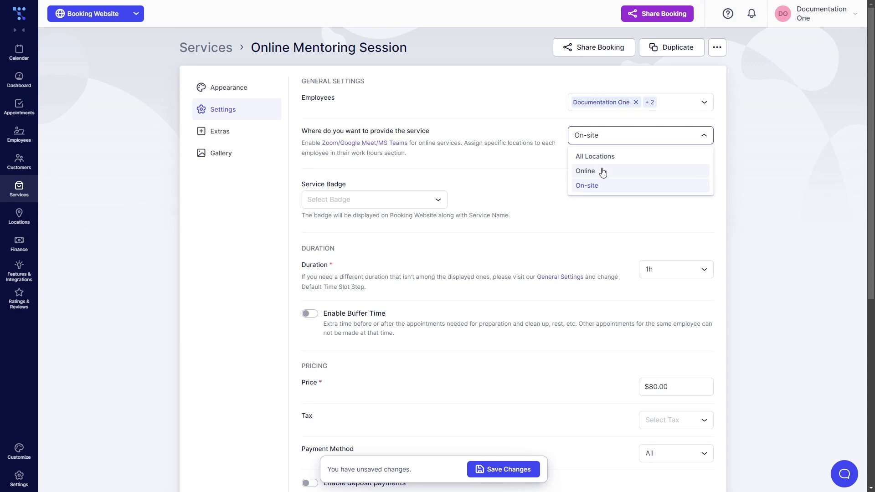
{"action": "left_click", "coordinate": [607, 156]}
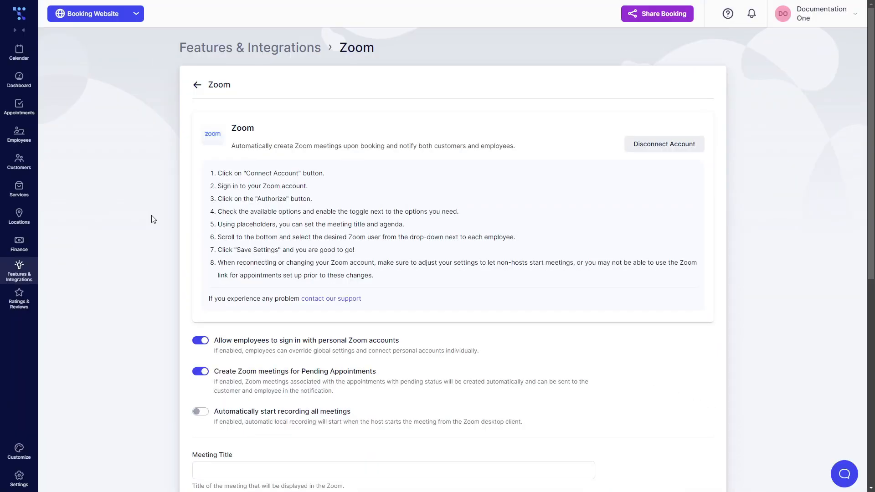
Scroll down the Zoom integration page to the Employees table showing each employee's Zoom user
{"action": "scroll", "coordinate": [153, 220], "scroll_direction": "down", "scroll_amount": 1}
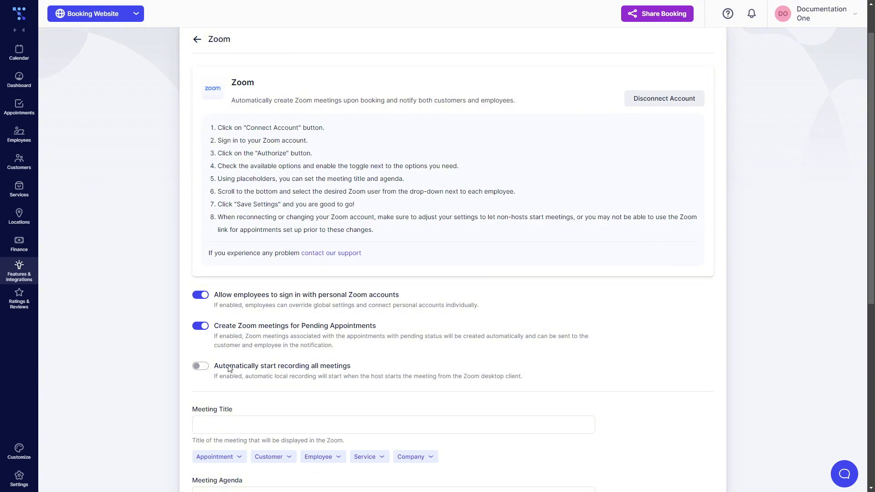
{"action": "scroll", "coordinate": [277, 326], "scroll_direction": "down", "scroll_amount": 5}
{"action": "scroll", "coordinate": [350, 242], "scroll_direction": "down", "scroll_amount": 2}
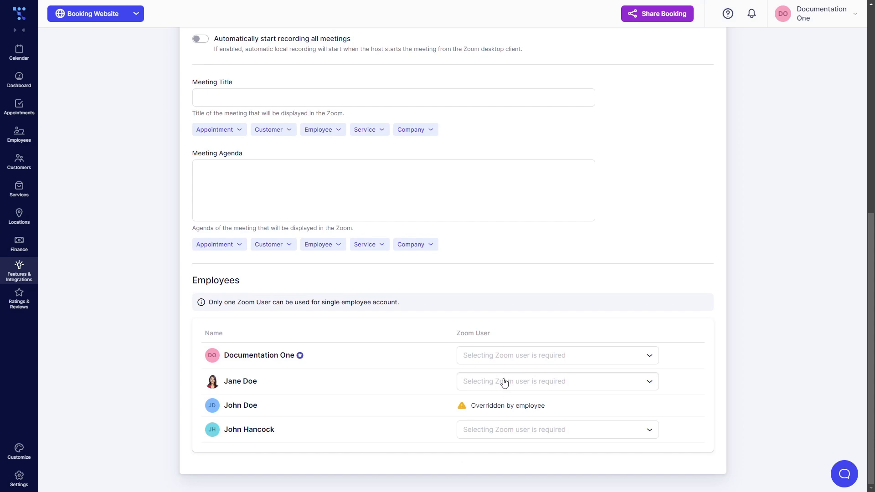
{"action": "scroll", "coordinate": [213, 261], "scroll_direction": "up", "scroll_amount": 7}
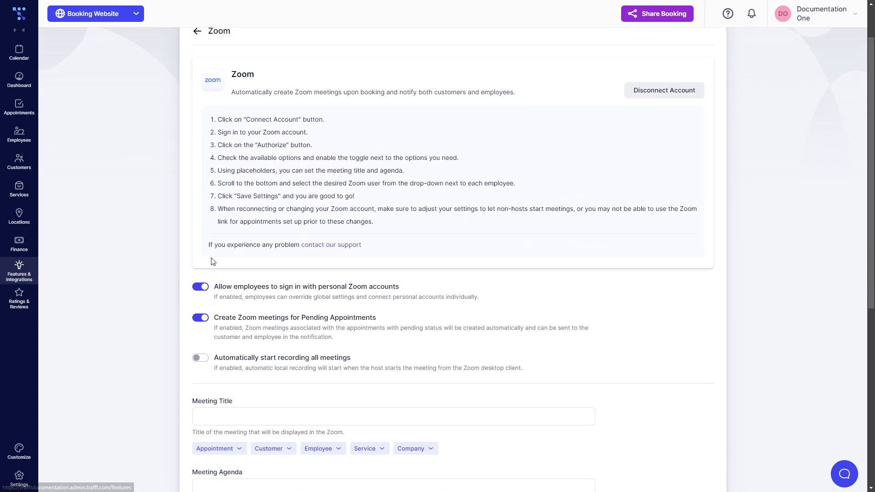
{"action": "scroll", "coordinate": [340, 151], "scroll_direction": "down", "scroll_amount": 6}
{"action": "scroll", "coordinate": [340, 151], "scroll_direction": "down", "scroll_amount": 1}
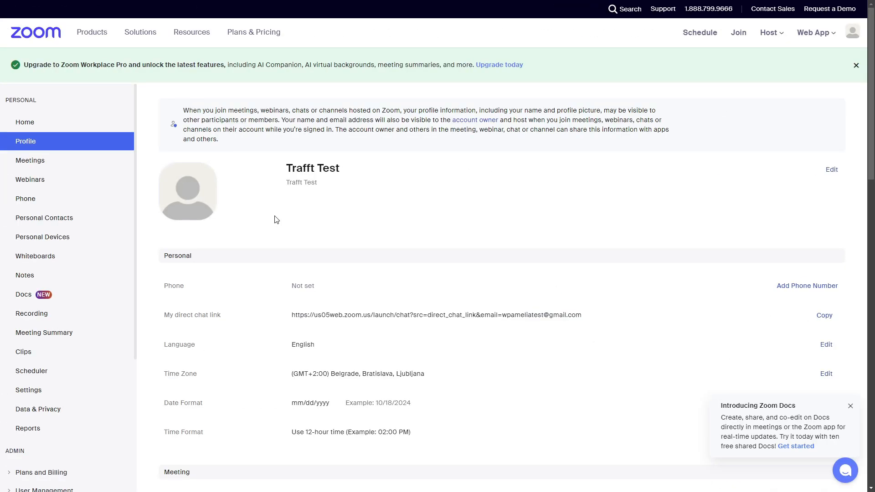
Open User Management > Users in the Zoom web portal's profile sidebar
{"action": "scroll", "coordinate": [253, 222], "scroll_direction": "down", "scroll_amount": 4}
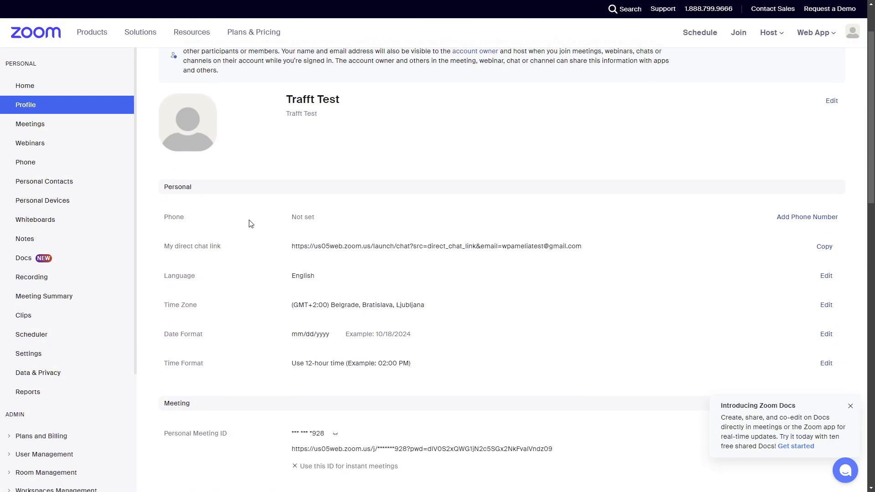
{"action": "left_click", "coordinate": [27, 455]}
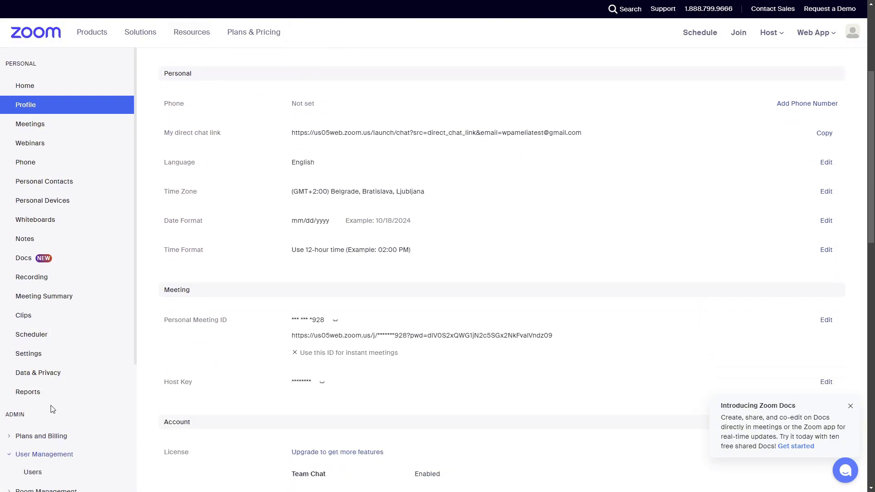
{"action": "scroll", "coordinate": [59, 438], "scroll_direction": "down", "scroll_amount": 2}
{"action": "left_click", "coordinate": [36, 388]}
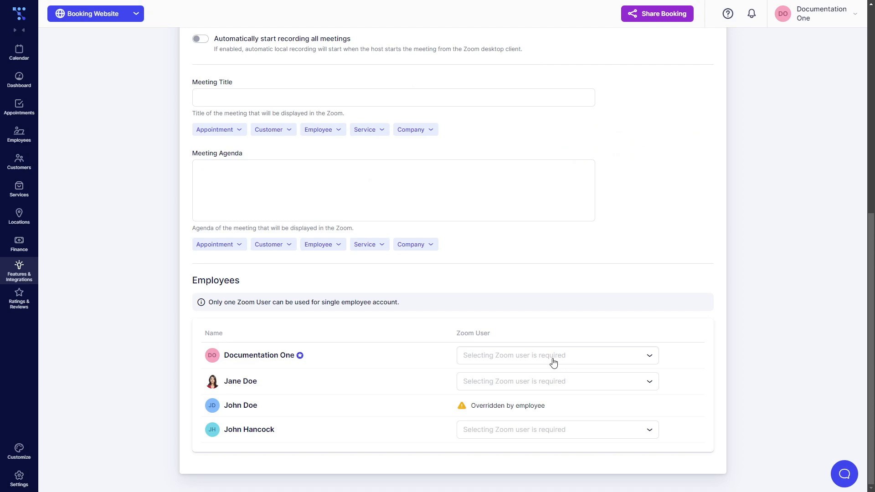
{"action": "left_click", "coordinate": [554, 361]}
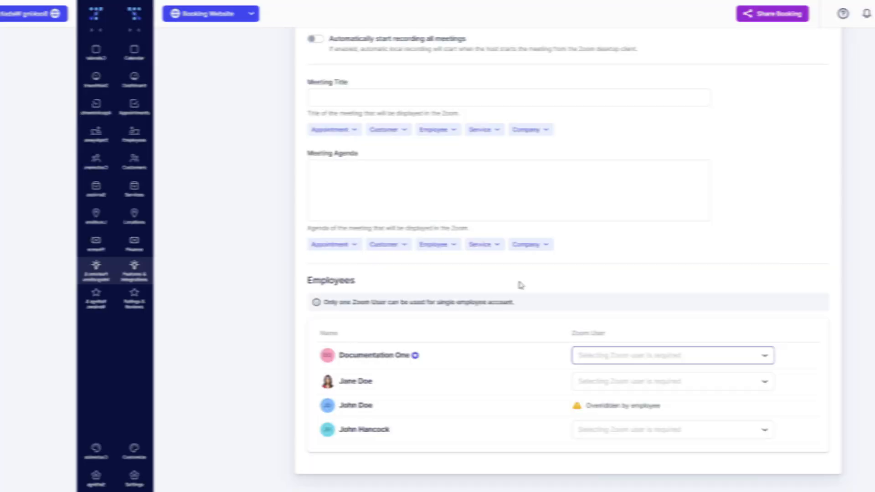
Set the Zoom meeting title to the service name, 'appointment with', and the customer name
{"action": "scroll", "coordinate": [518, 283], "scroll_direction": "up", "scroll_amount": 4}
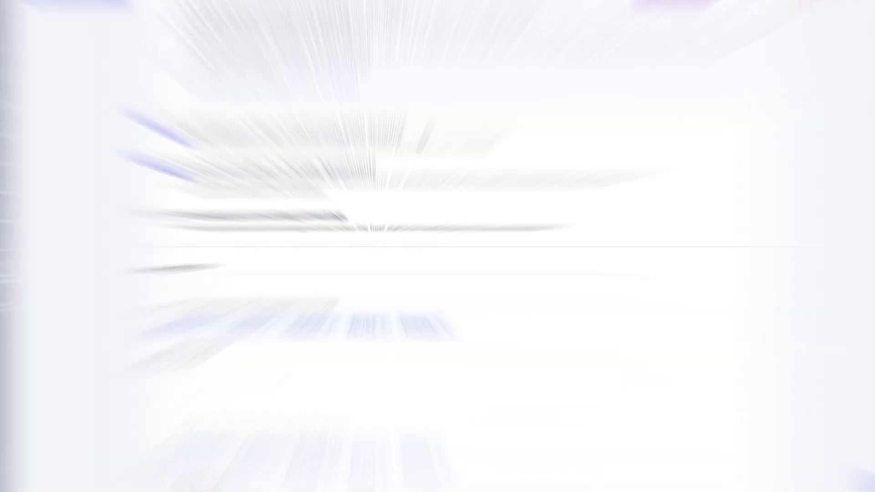
{"action": "scroll", "coordinate": [284, 100], "scroll_direction": "down", "scroll_amount": 4}
{"action": "left_click", "coordinate": [283, 100]}
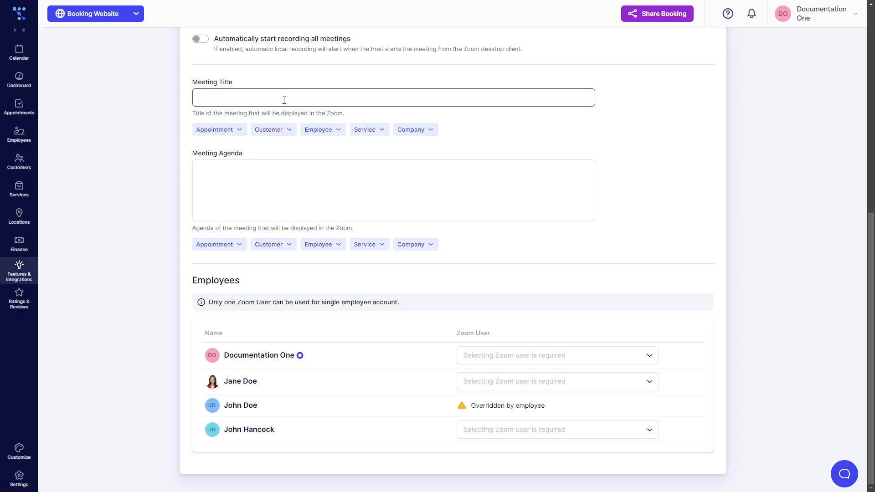
{"action": "type", "text": "A"}
{"action": "left_click", "coordinate": [365, 129]}
{"action": "left_click", "coordinate": [377, 156]}
{"action": "left_click", "coordinate": [299, 102]}
{"action": "type", "text": "appointmetn"}
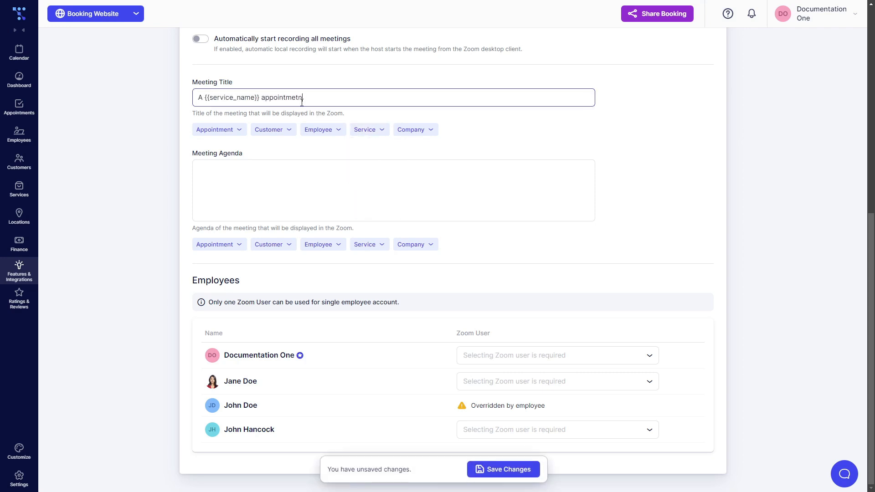
{"action": "key", "text": "BackSpace"}
{"action": "key", "text": "BackSpace"}
{"action": "type", "text": "nt with"}
{"action": "left_click", "coordinate": [269, 129]}
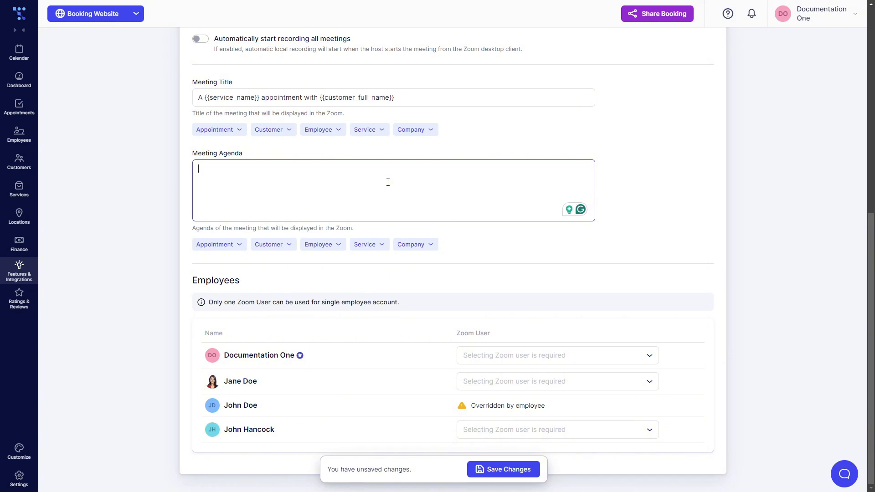
Start the agenda with 'Service:' and 'Duration:' lines using the service name and duration placeholders
{"action": "type", "text": "Service:"}
{"action": "left_click", "coordinate": [370, 245]}
{"action": "left_click", "coordinate": [365, 276]}
{"action": "left_click", "coordinate": [357, 198]}
{"action": "key", "text": "Return"}
{"action": "type", "text": "Duration:"}
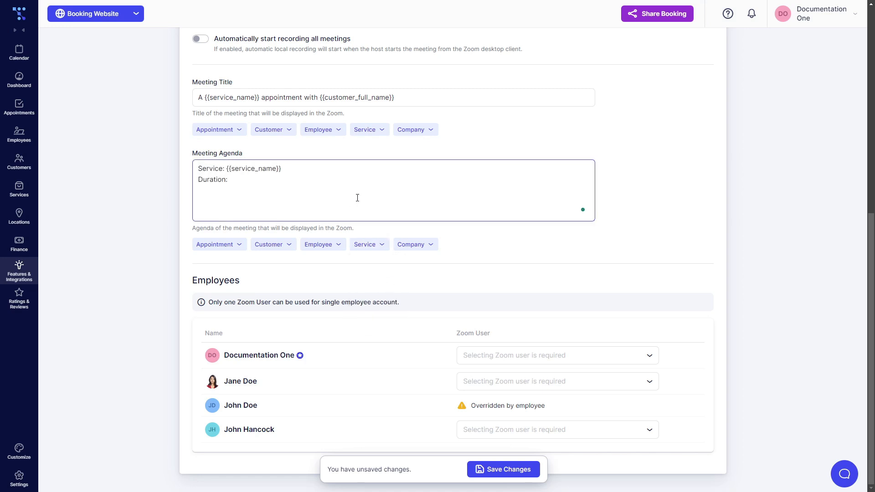
{"action": "left_click", "coordinate": [369, 244]}
{"action": "left_click", "coordinate": [367, 290]}
{"action": "left_click", "coordinate": [322, 191]}
{"action": "key", "text": "Return"}
Add agenda lines 'Date:' and 'Time:' with the appointment start date and start time placeholders
{"action": "type", "text": "Date:"}
{"action": "left_click", "coordinate": [219, 245]}
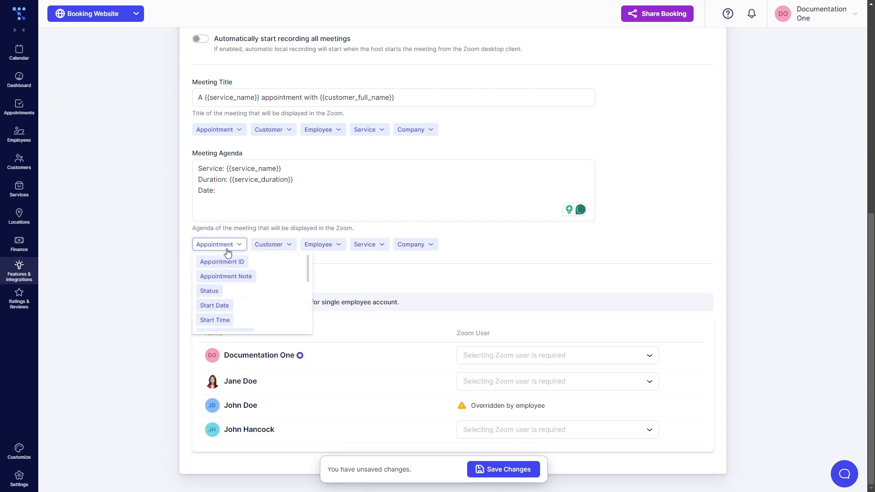
{"action": "left_click", "coordinate": [215, 303]}
{"action": "left_click", "coordinate": [340, 201]}
{"action": "key", "text": "Return"}
{"action": "type", "text": "Time:"}
{"action": "left_click", "coordinate": [230, 250]}
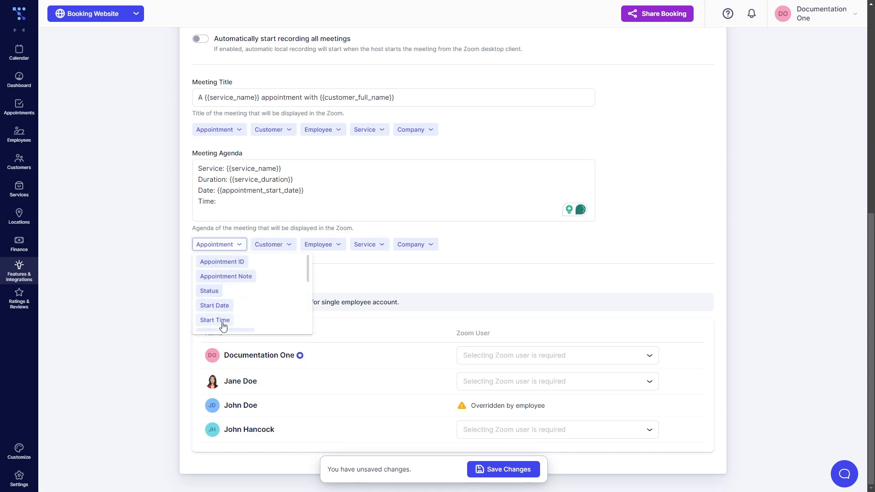
{"action": "left_click", "coordinate": [223, 321]}
{"action": "left_click", "coordinate": [329, 212]}
{"action": "key", "text": "Return"}
Add 'Customer:' and 'Employee:' full-name placeholder lines to the agenda and save the settings
{"action": "type", "text": "Customer:"}
{"action": "left_click", "coordinate": [269, 245]}
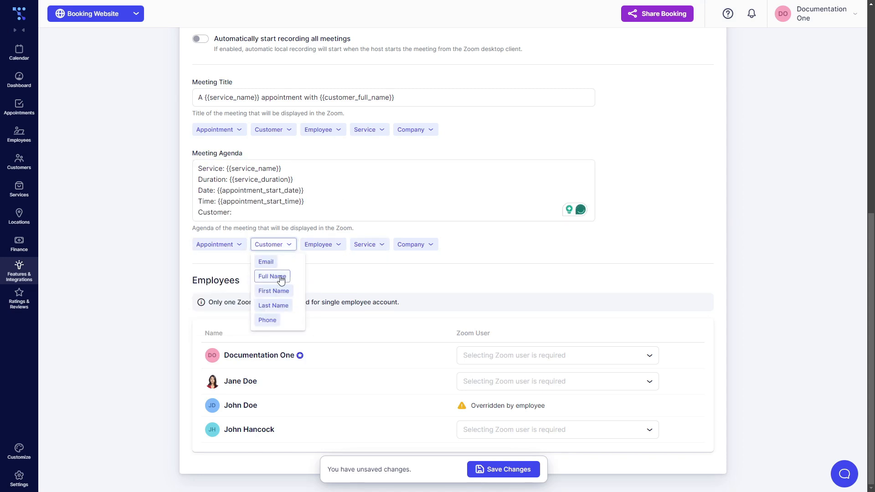
{"action": "left_click", "coordinate": [280, 275]}
{"action": "left_click", "coordinate": [351, 211]}
{"action": "key", "text": "Return"}
{"action": "type", "text": "Employee:"}
{"action": "left_click", "coordinate": [340, 245]}
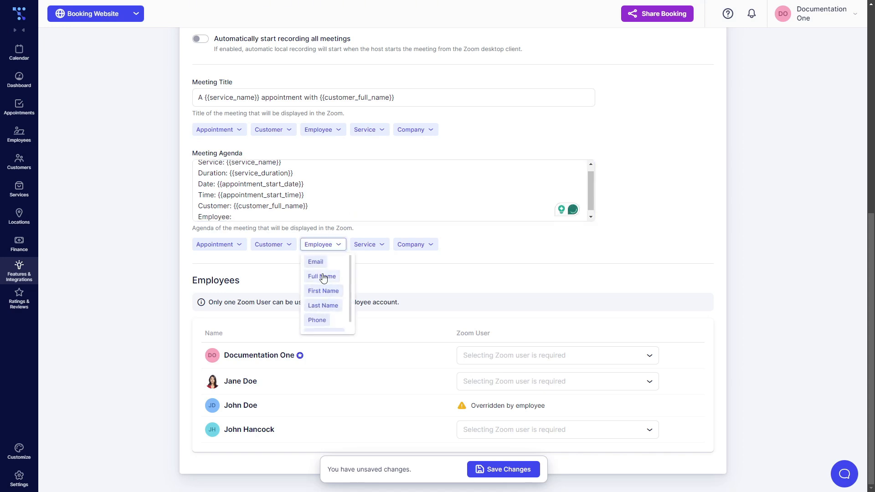
{"action": "left_click", "coordinate": [326, 276]}
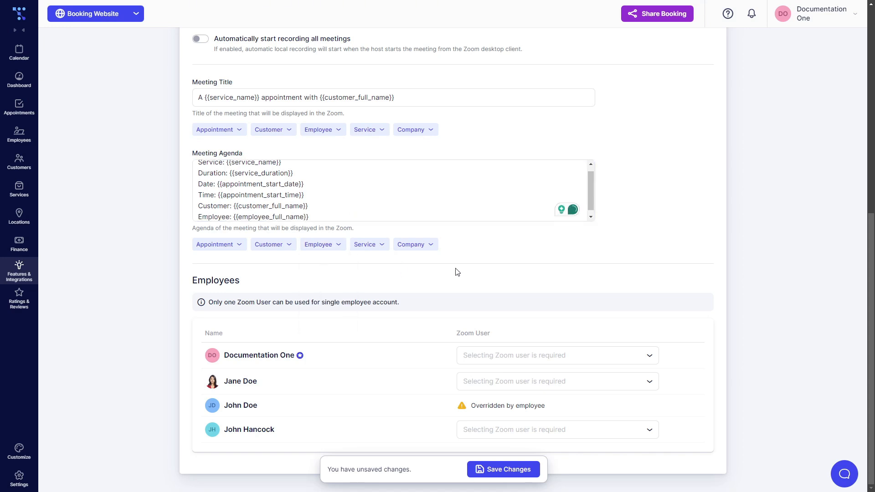
{"action": "left_click", "coordinate": [506, 469]}
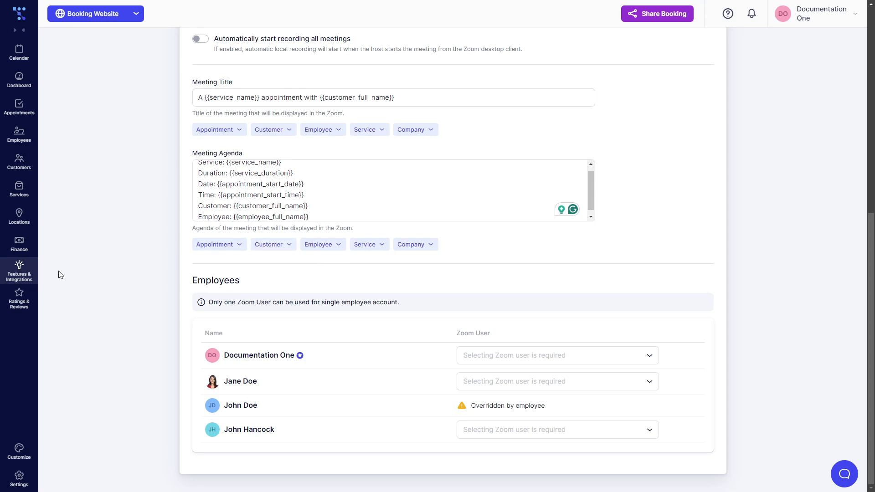
Open the Email Notifications templates in Settings and browse the appointment placeholders
{"action": "left_click", "coordinate": [22, 485]}
{"action": "left_click", "coordinate": [258, 197]}
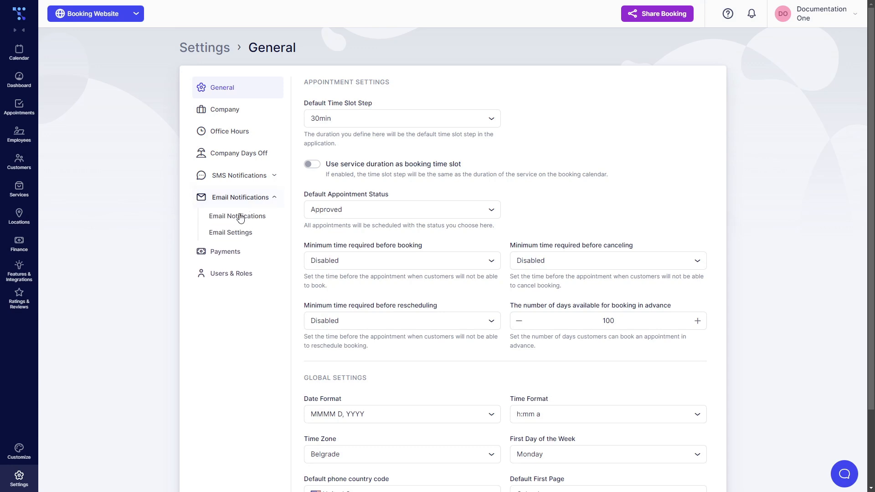
{"action": "left_click", "coordinate": [241, 218]}
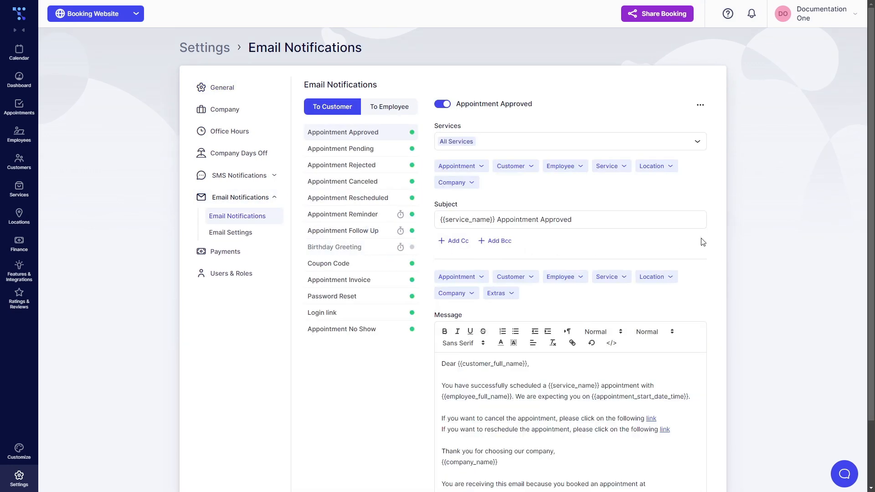
{"action": "left_click", "coordinate": [472, 280]}
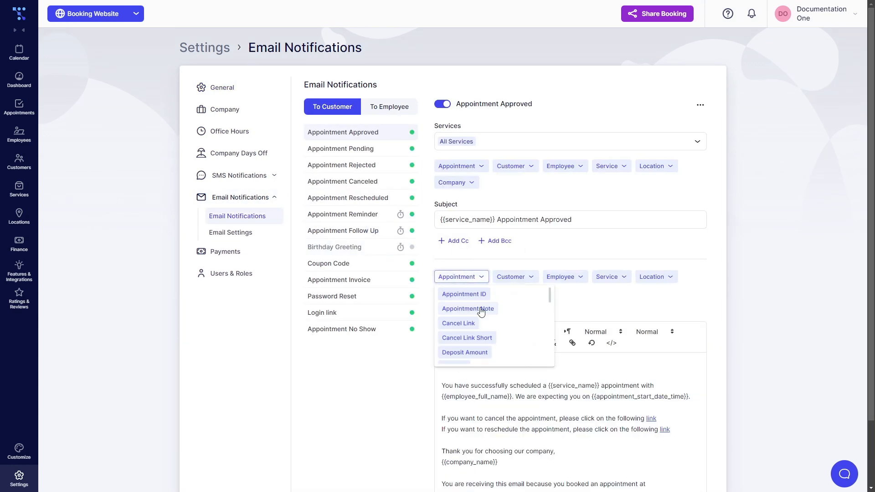
{"action": "scroll", "coordinate": [481, 311], "scroll_direction": "down", "scroll_amount": 2}
{"action": "scroll", "coordinate": [481, 311], "scroll_direction": "down", "scroll_amount": 5}
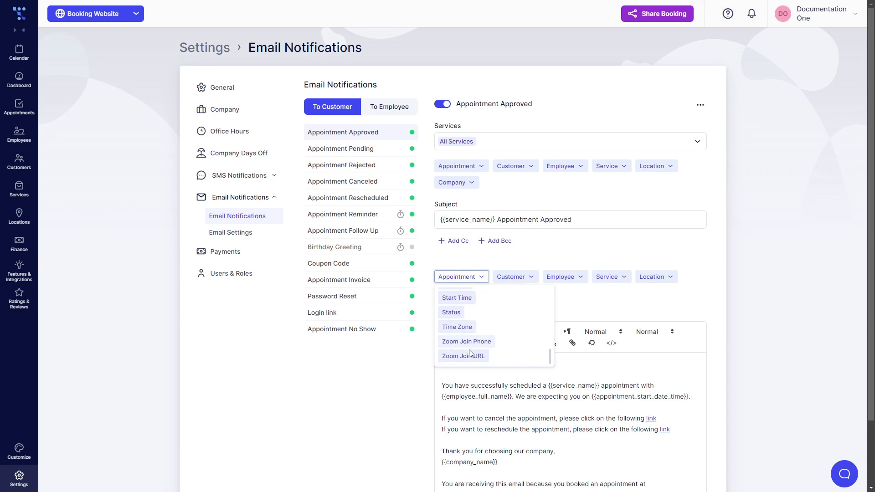
Insert the {{zoom_join_url}} placeholder below the greeting, then take it back out of the line
{"action": "left_click", "coordinate": [510, 373]}
{"action": "key", "text": "Return"}
{"action": "key", "text": "Return"}
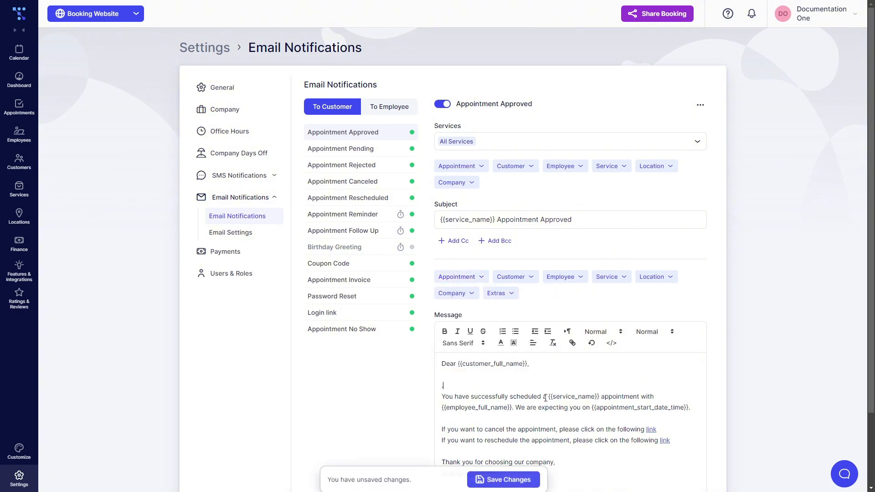
{"action": "left_click", "coordinate": [471, 279]}
{"action": "scroll", "coordinate": [477, 340], "scroll_direction": "down", "scroll_amount": 5}
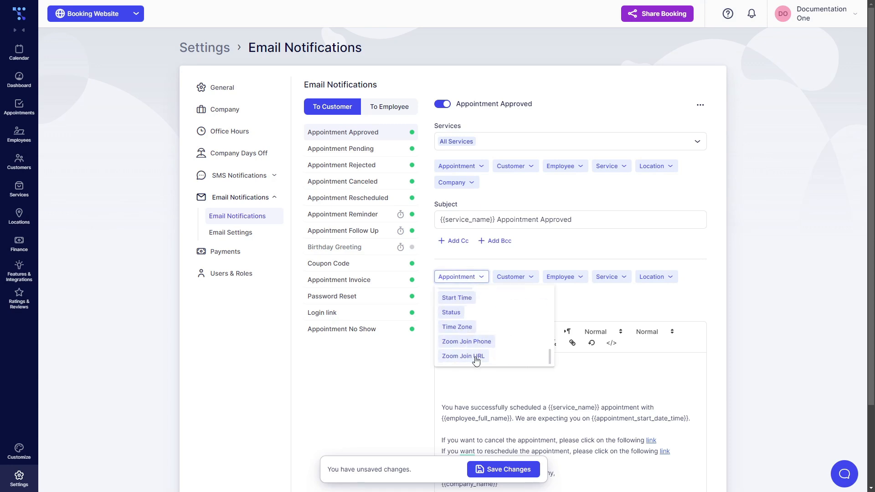
{"action": "left_click", "coordinate": [476, 361]}
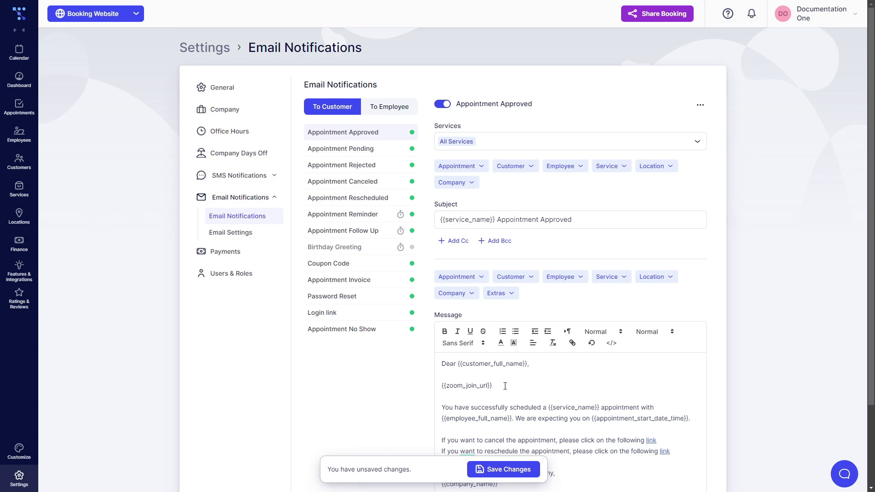
{"action": "left_click_drag", "start_coordinate": [505, 387], "coordinate": [440, 385]}
{"action": "key", "text": "ctrl+c"}
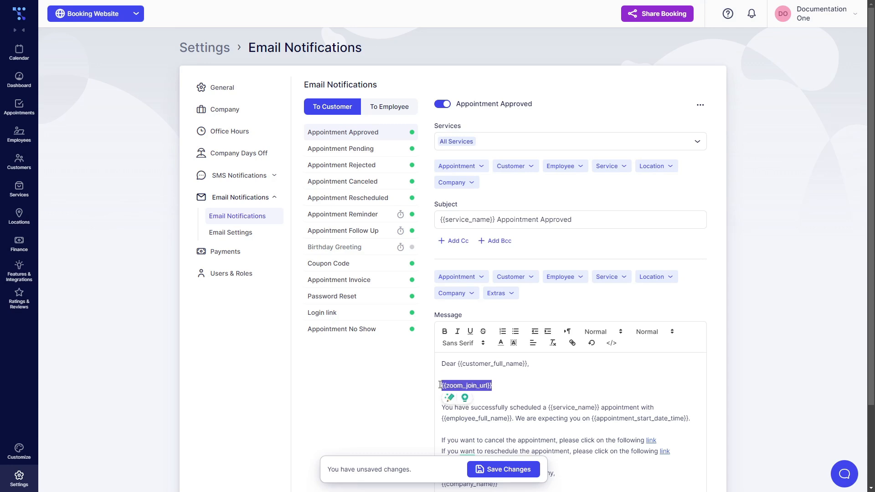
{"action": "key", "text": "BackSpace"}
Type 'Please join us via this link', link 'this link' to {{zoom_join_url}}, and save the template
{"action": "type", "text": "Please join us via this link"}
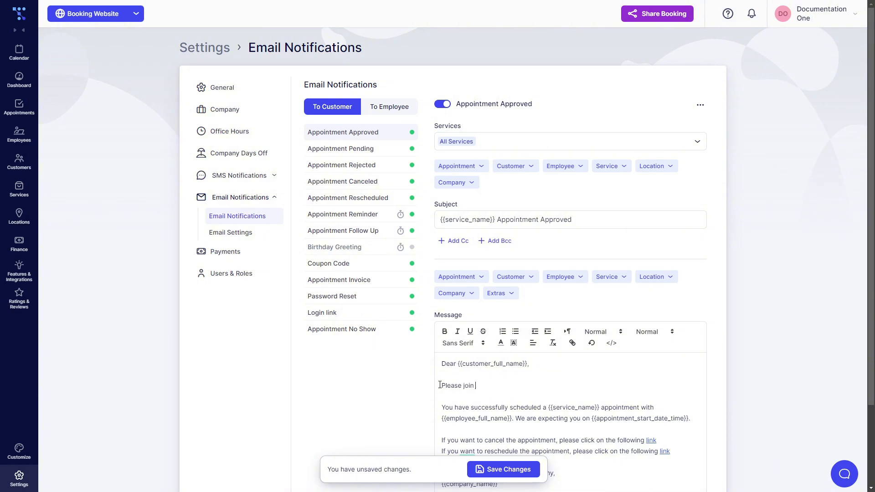
{"action": "key", "text": "ctrl+shift+Left"}
{"action": "key", "text": "ctrl+shift+Left"}
{"action": "left_click", "coordinate": [572, 345]}
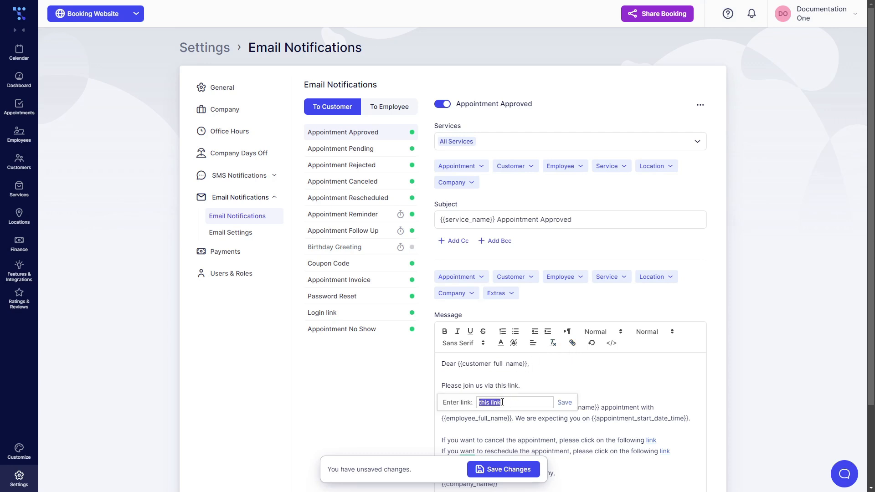
{"action": "key", "text": "ctrl+v"}
{"action": "left_click", "coordinate": [560, 403]}
{"action": "left_click", "coordinate": [530, 384]}
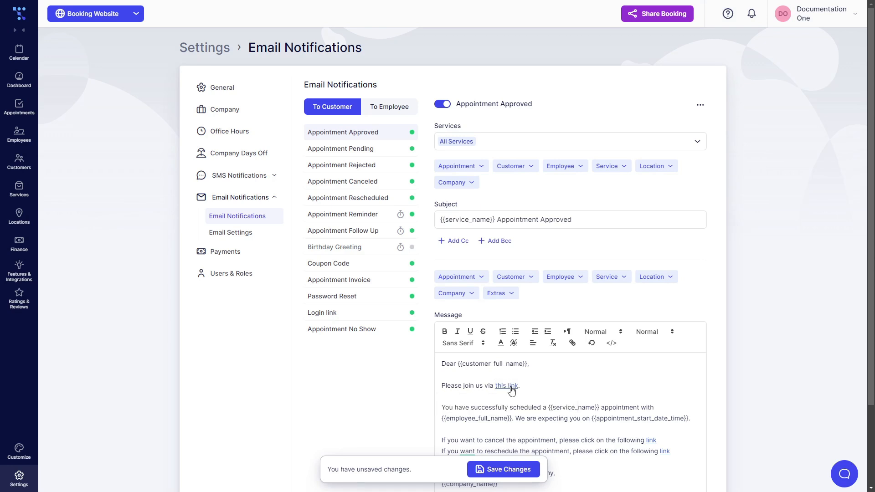
{"action": "left_click", "coordinate": [516, 472]}
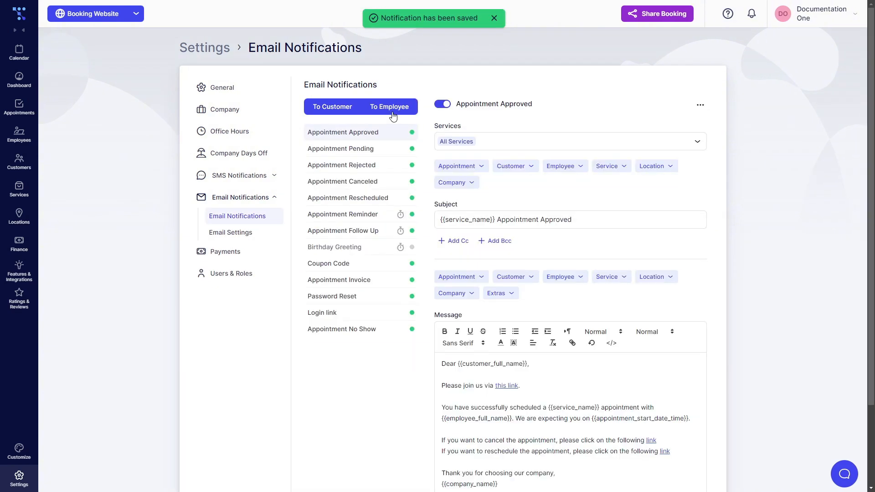
In the To Employee Appointment Approved email, add {{zoom_host_url}} below the greeting and save
{"action": "left_click", "coordinate": [392, 112]}
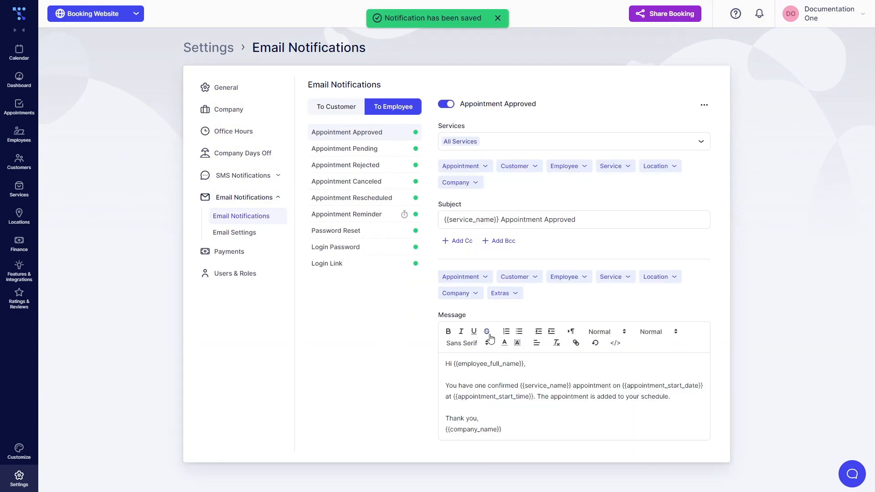
{"action": "left_click", "coordinate": [544, 364]}
{"action": "key", "text": "Return"}
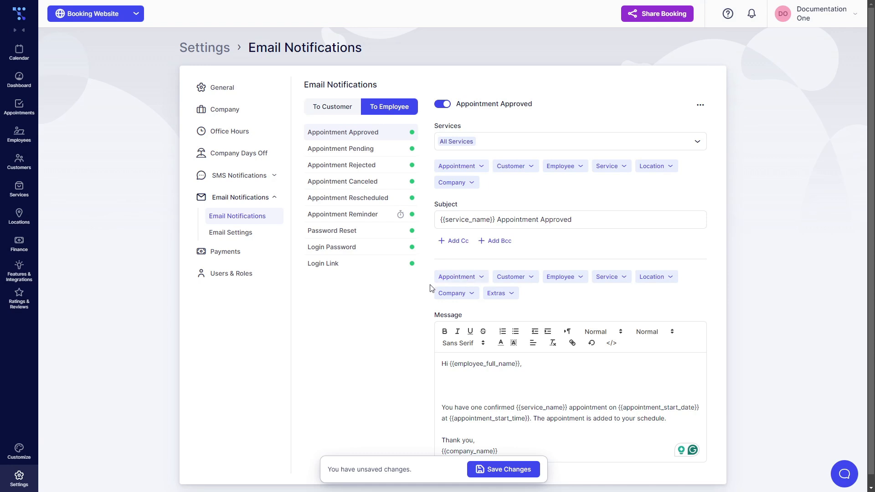
{"action": "left_click", "coordinate": [457, 282]}
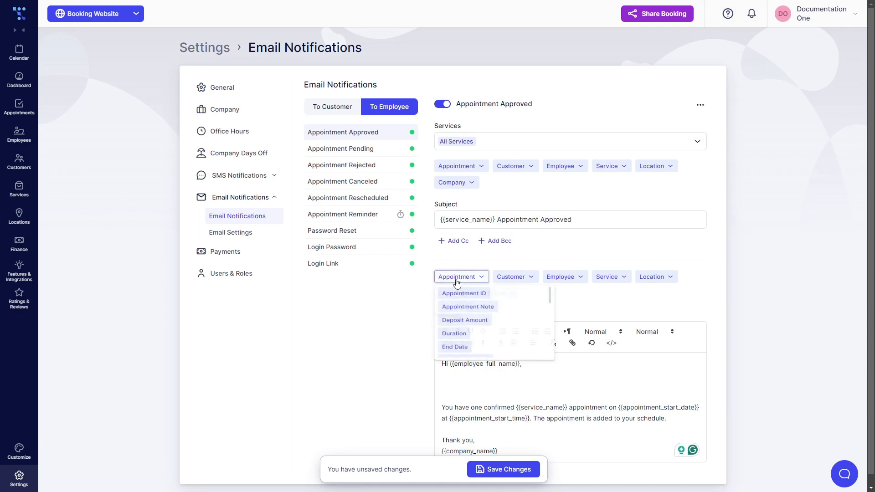
{"action": "scroll", "coordinate": [485, 322], "scroll_direction": "down", "scroll_amount": 5}
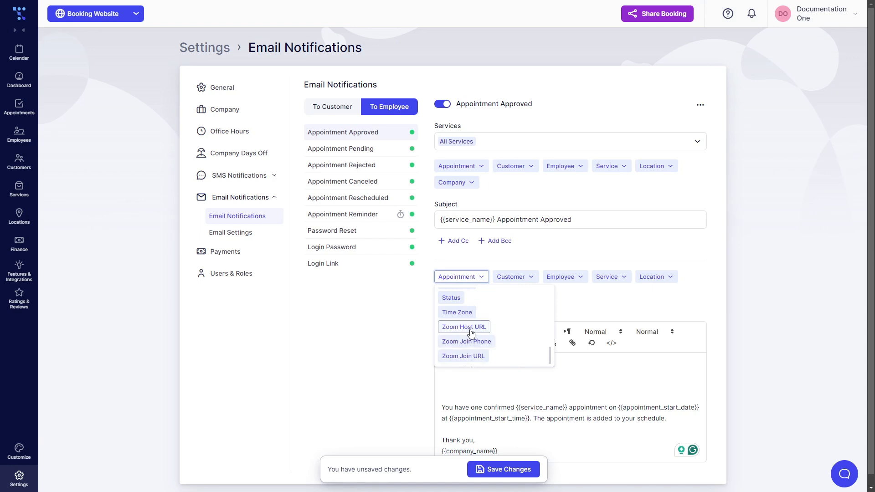
{"action": "left_click", "coordinate": [464, 327]}
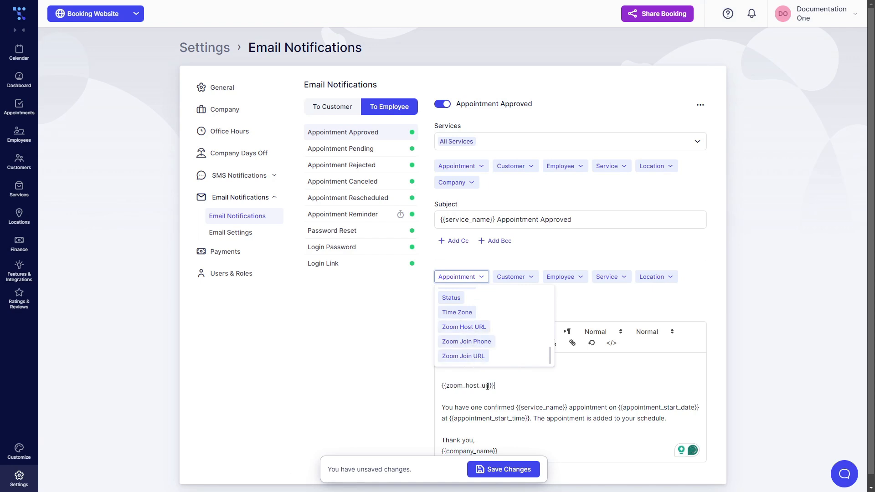
{"action": "left_click", "coordinate": [511, 469]}
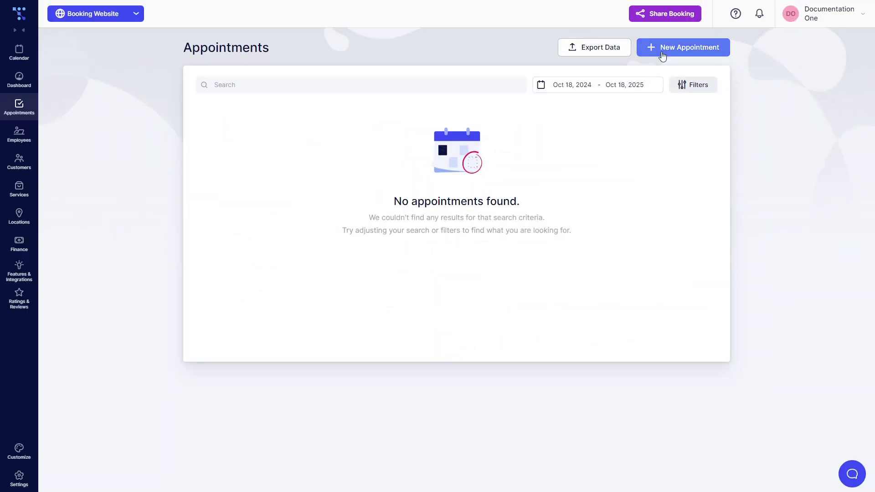
Start a new appointment: the employee, Online Mentoring Session, October 21 at 11:00 am
{"action": "left_click", "coordinate": [661, 52]}
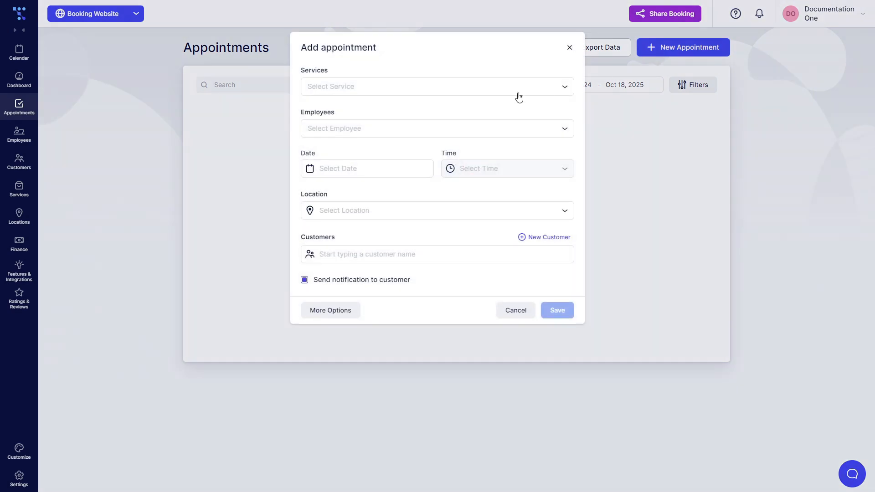
{"action": "left_click", "coordinate": [352, 130]}
{"action": "left_click", "coordinate": [343, 178]}
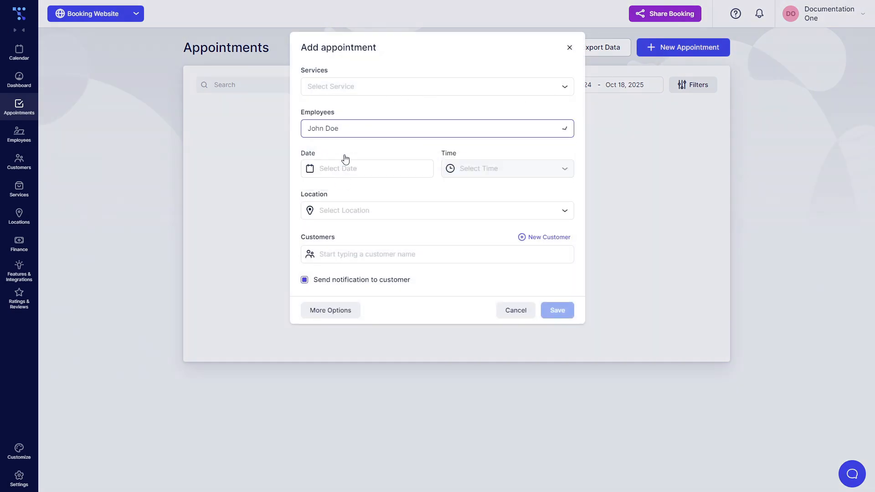
{"action": "left_click", "coordinate": [348, 90]}
{"action": "left_click", "coordinate": [337, 133]}
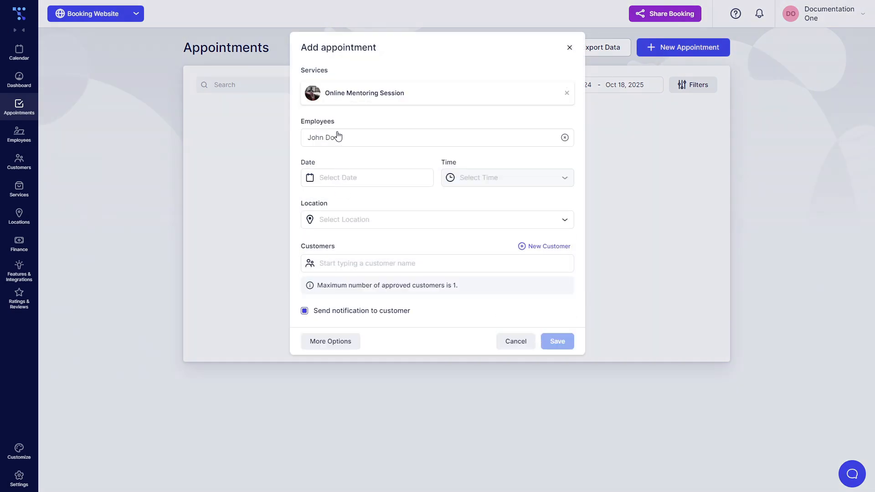
{"action": "left_click", "coordinate": [367, 182]}
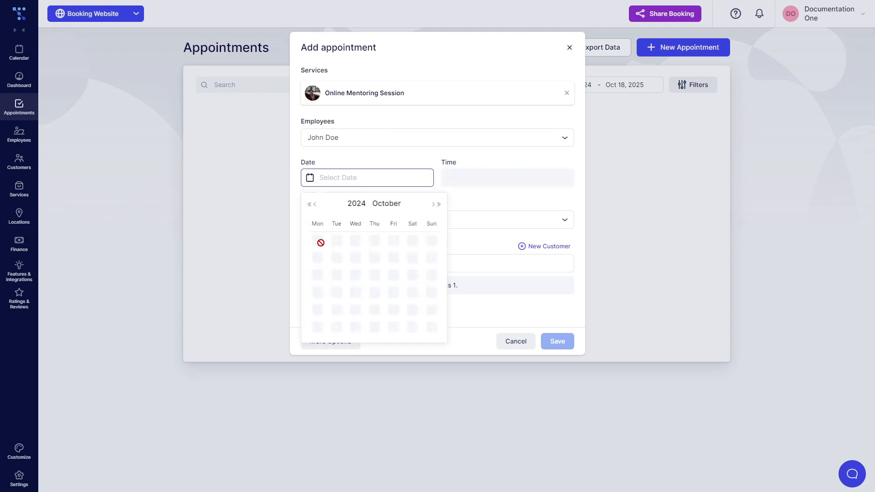
{"action": "left_click", "coordinate": [318, 292]}
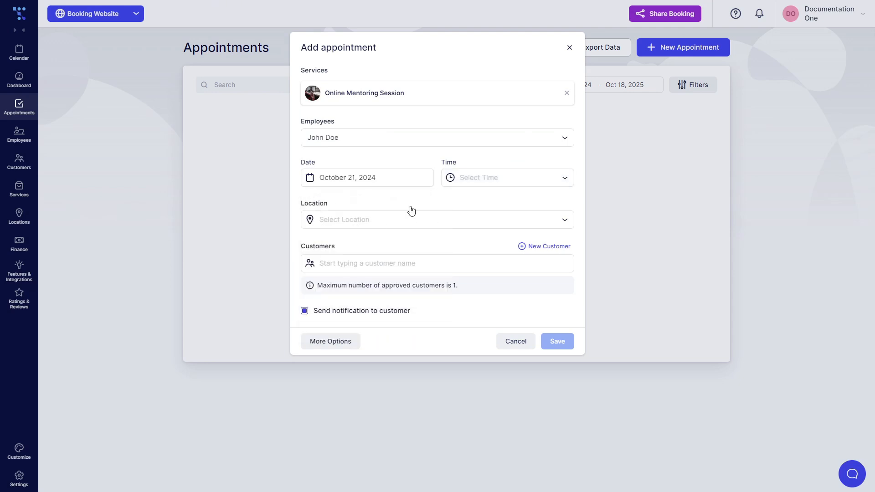
{"action": "left_click", "coordinate": [485, 180]}
{"action": "scroll", "coordinate": [494, 244], "scroll_direction": "down", "scroll_amount": 6}
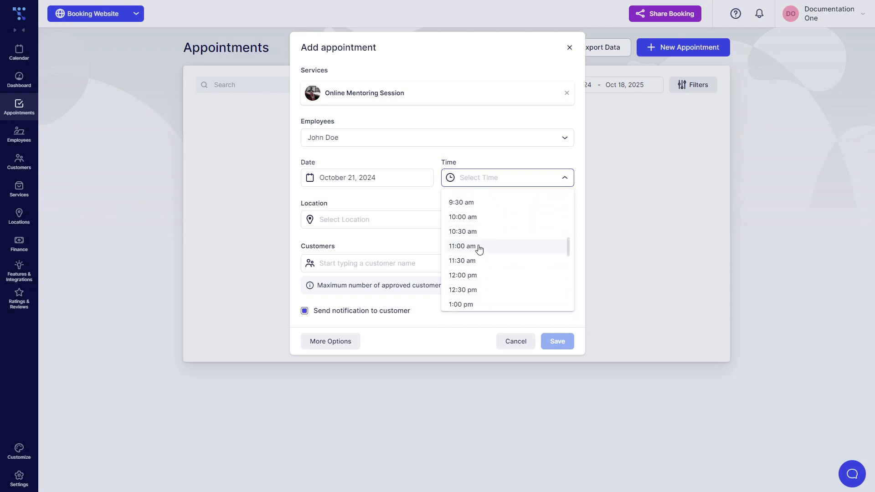
{"action": "left_click", "coordinate": [478, 249]}
Set the location to Online meeting (Zoom), add the test customer, and save the appointment
{"action": "left_click", "coordinate": [410, 220]}
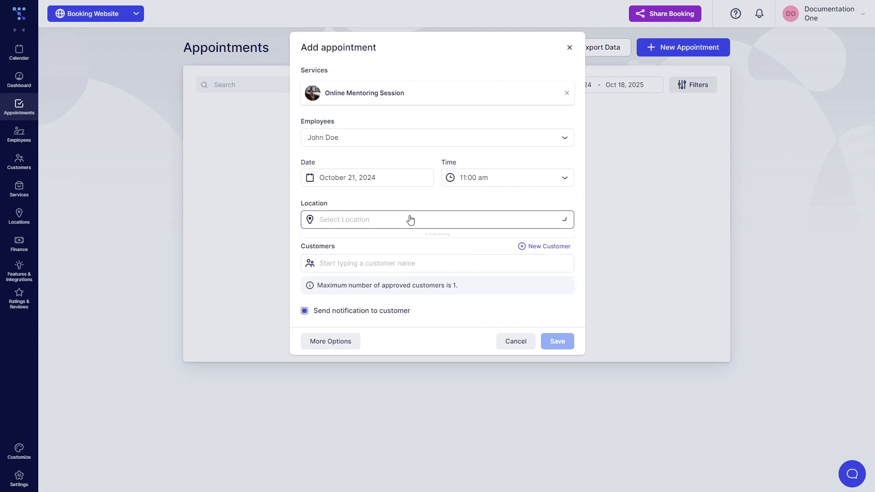
{"action": "left_click", "coordinate": [373, 241]}
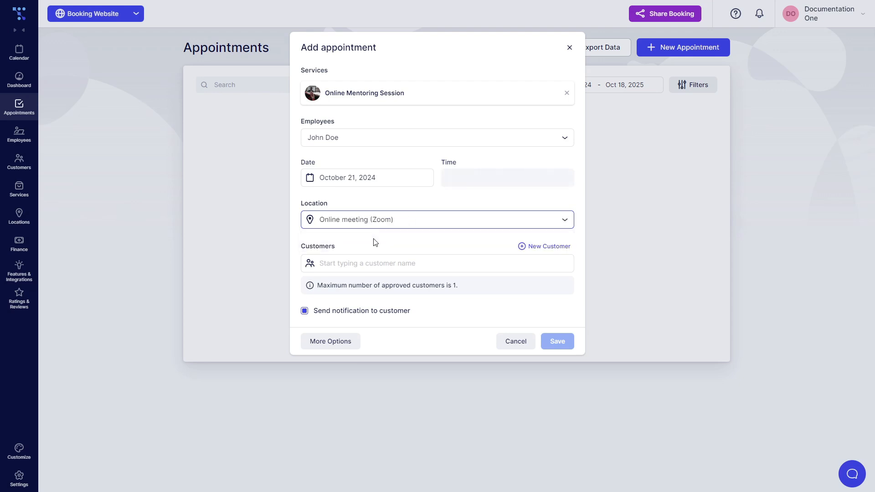
{"action": "left_click", "coordinate": [385, 264]}
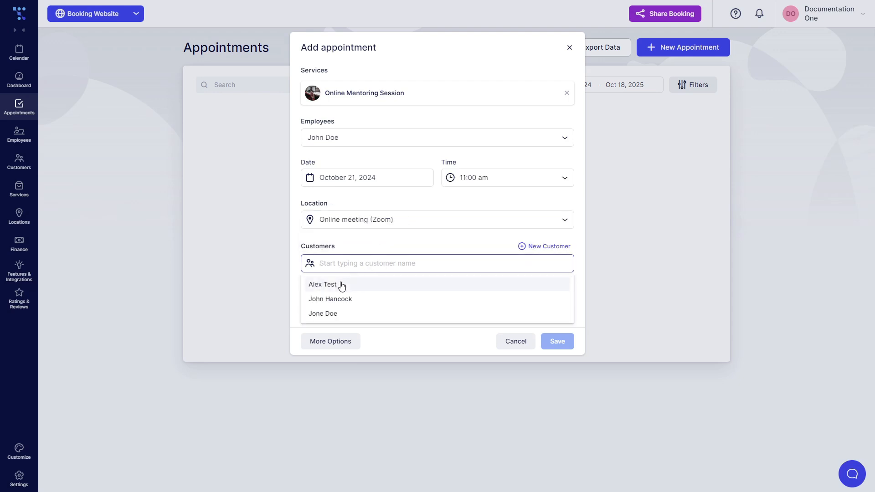
{"action": "left_click", "coordinate": [340, 285]}
{"action": "left_click", "coordinate": [383, 246]}
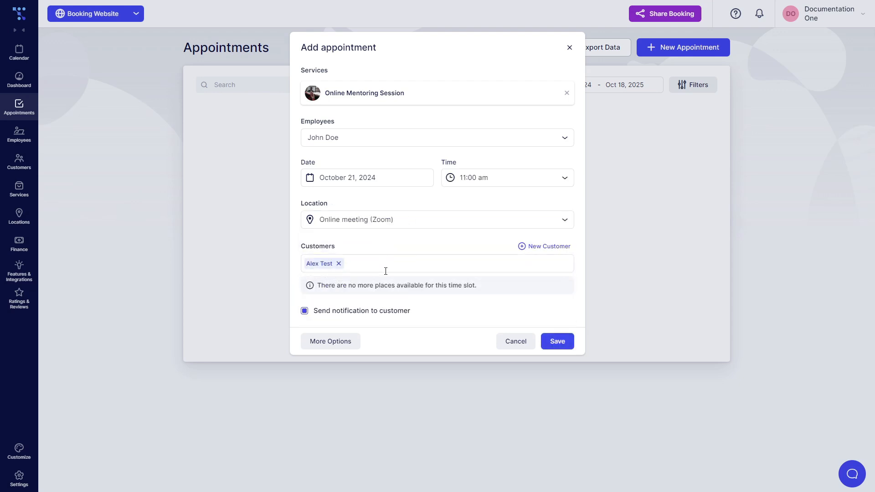
{"action": "left_click", "coordinate": [565, 345]}
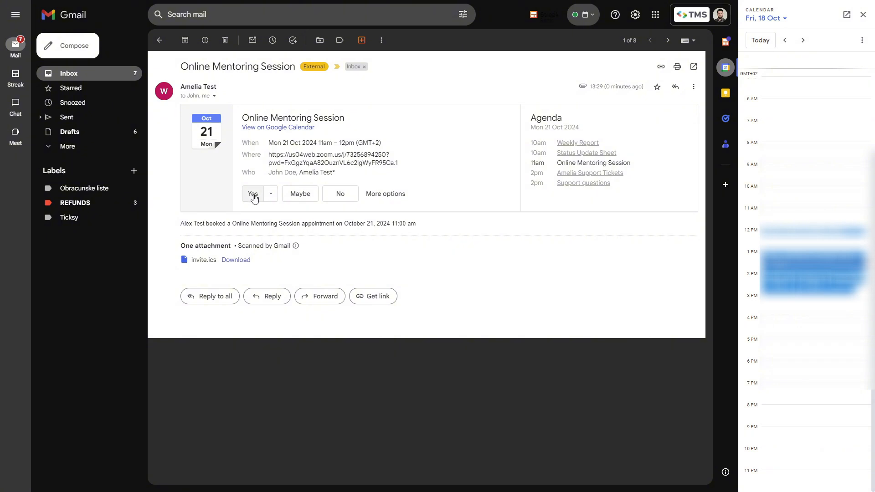
Accept the Online Mentoring Session calendar invitation in Gmail
{"action": "left_click", "coordinate": [253, 194]}
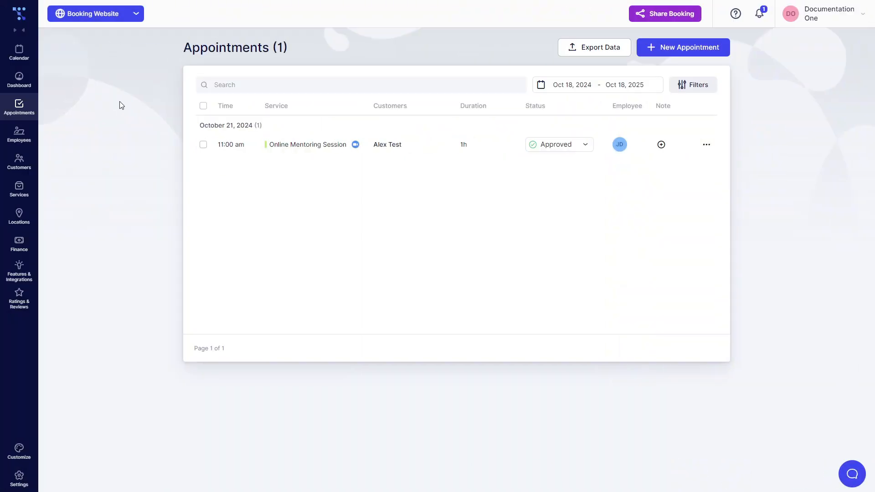
Open the public Booking Website from Trafft's top bar
{"action": "left_click", "coordinate": [98, 15]}
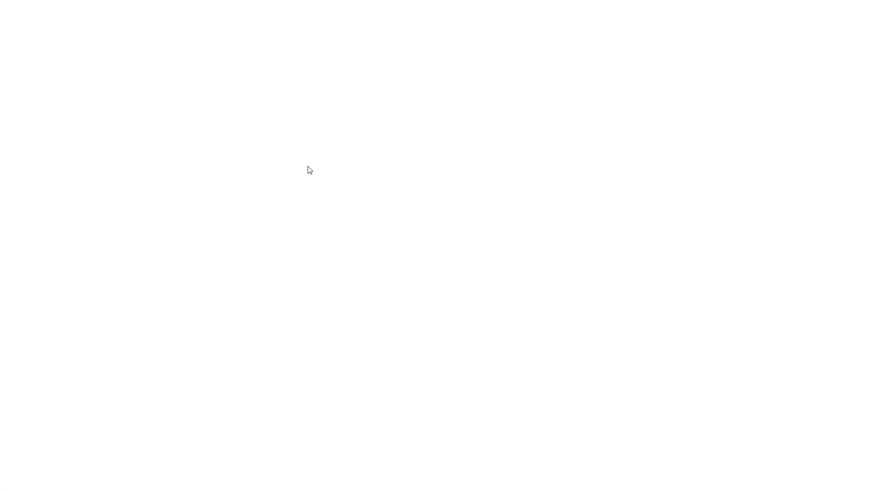
Book the Online Mentoring Session with Zoom as location, the only employee, and the 3:30 pm slot
{"action": "left_click", "coordinate": [500, 242]}
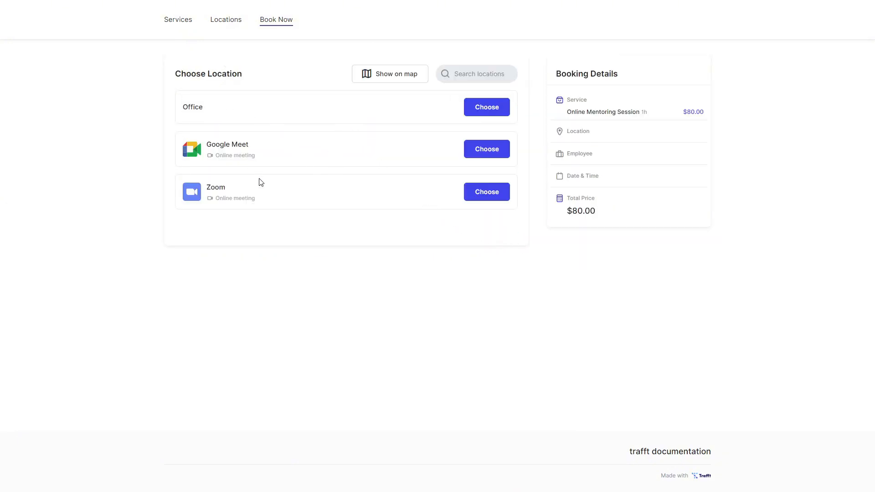
{"action": "left_click", "coordinate": [472, 197]}
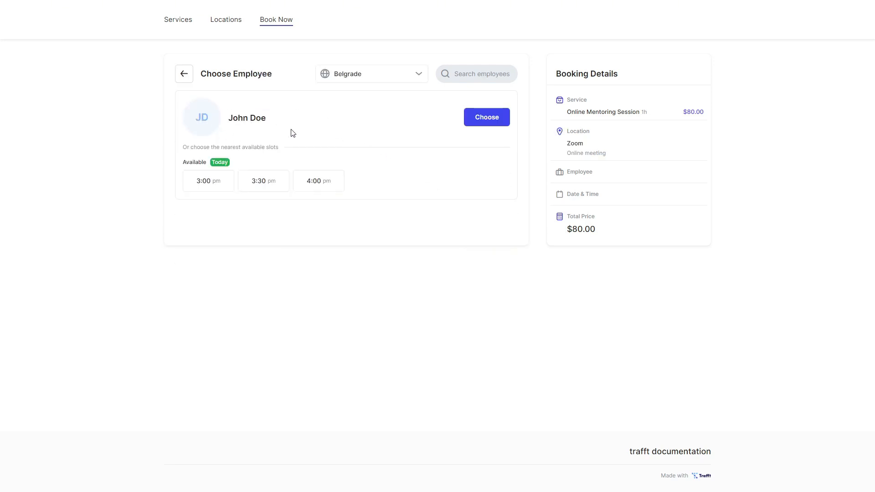
{"action": "left_click", "coordinate": [476, 122]}
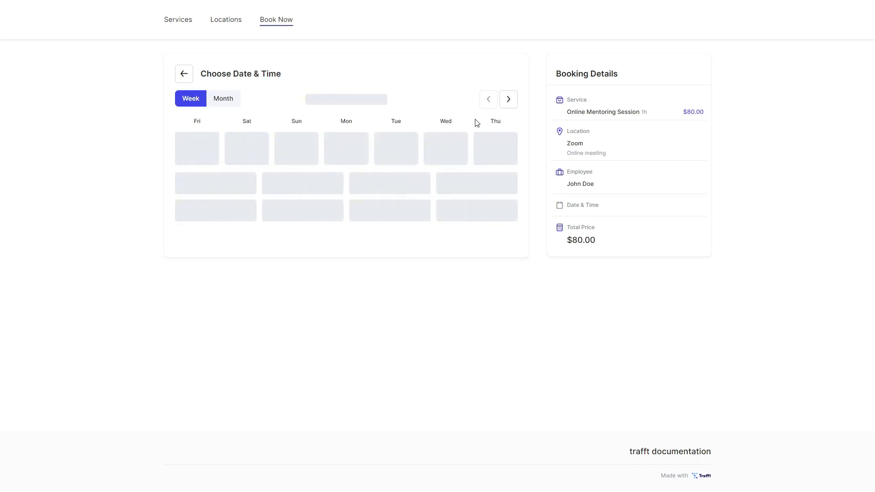
{"action": "left_click", "coordinate": [320, 213]}
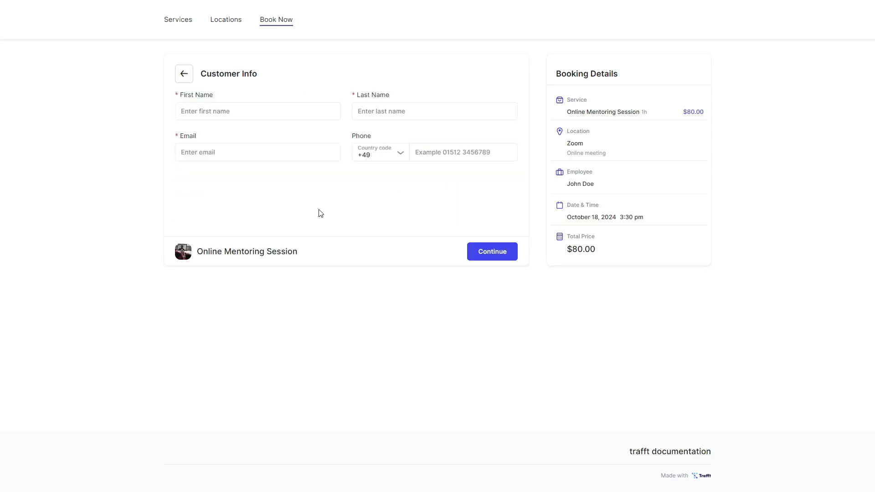
Enter the customer's first name, last name and e-mail, choose on-site payment, and submit the booking
{"action": "left_click", "coordinate": [235, 115]}
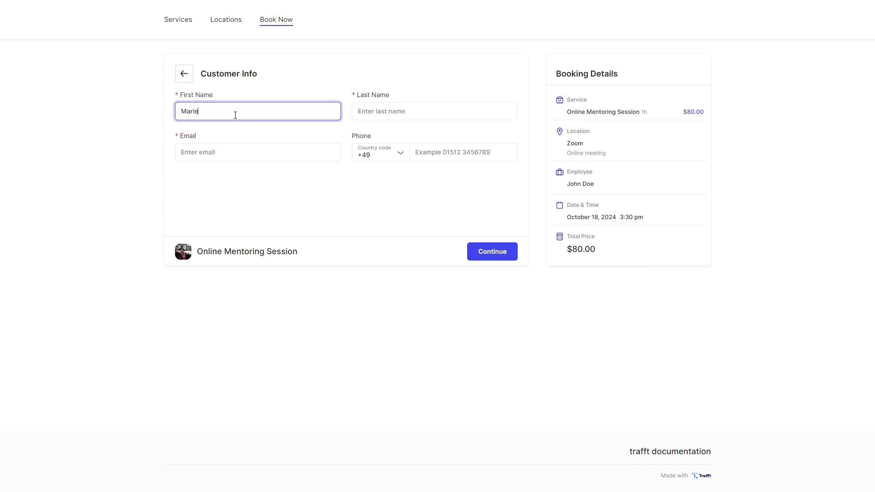
{"action": "key", "text": "Tab"}
{"action": "key", "text": "Tab"}
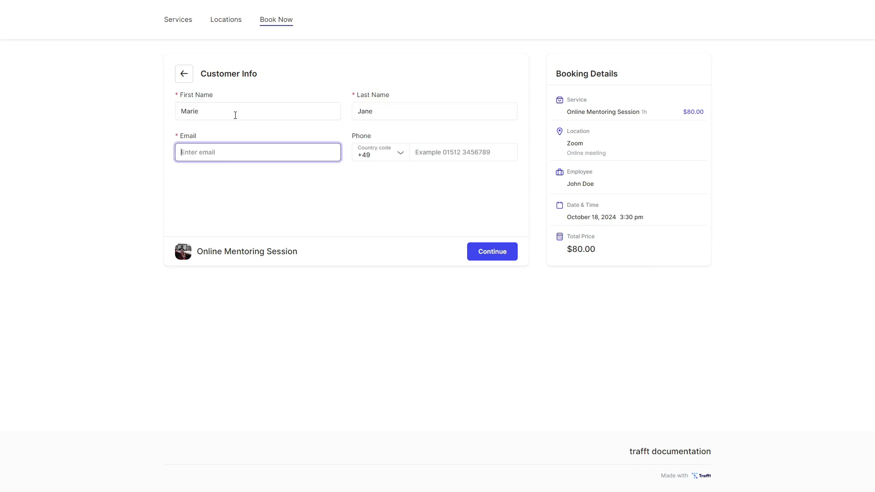
{"action": "type", "text": "marie@example.email.com"}
{"action": "left_click", "coordinate": [485, 253]}
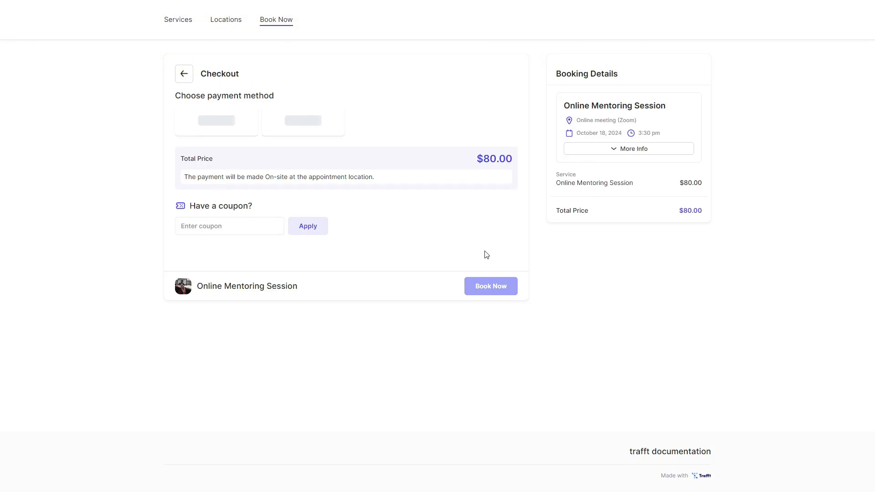
{"action": "left_click", "coordinate": [313, 121]}
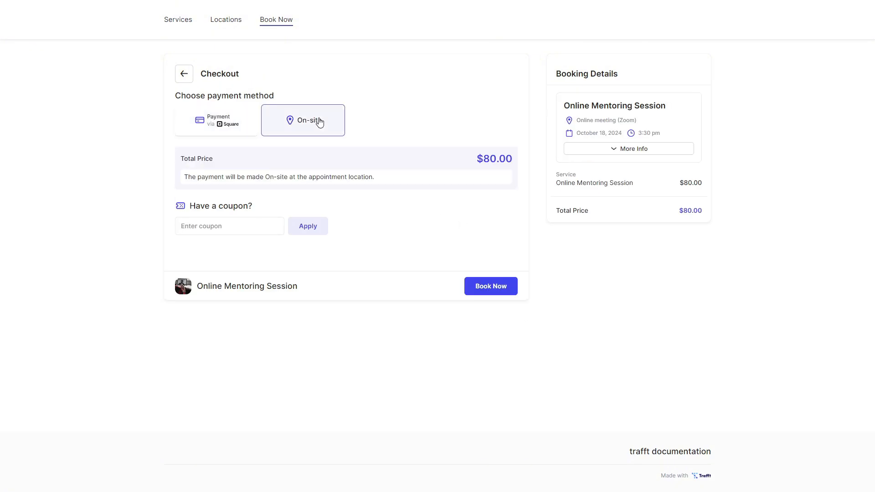
{"action": "left_click", "coordinate": [489, 288]}
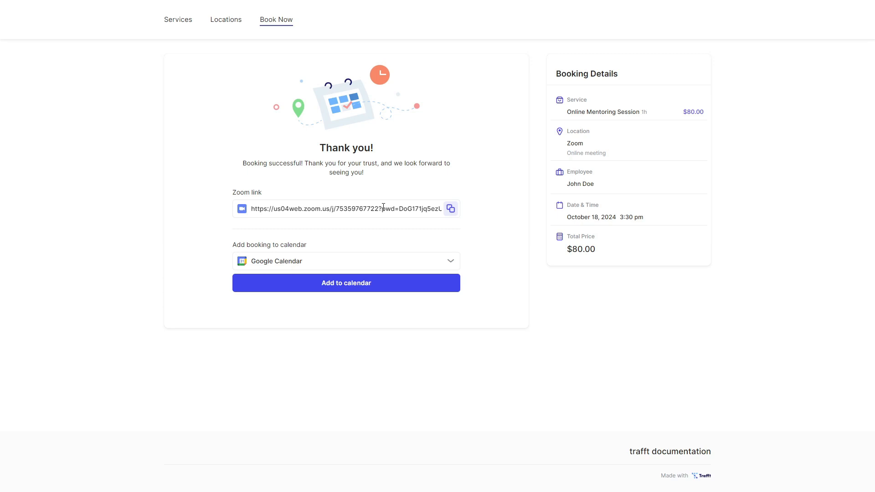
{"action": "left_click", "coordinate": [300, 267]}
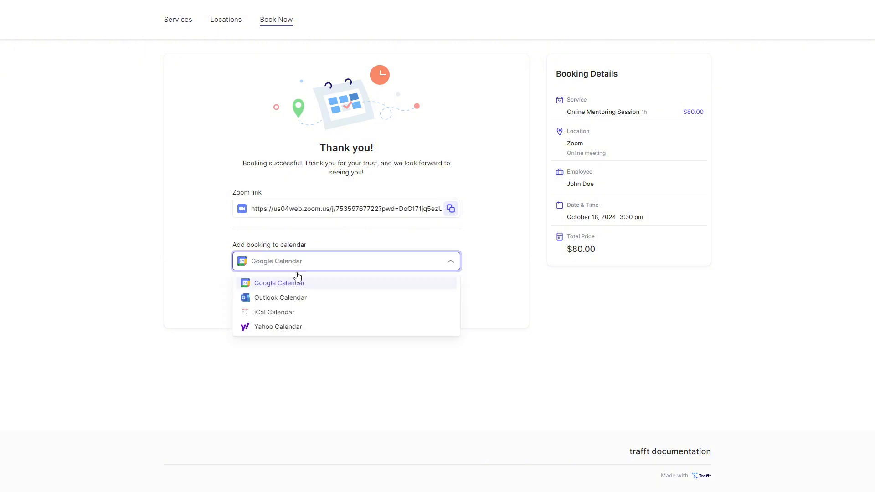
{"action": "left_click", "coordinate": [289, 359]}
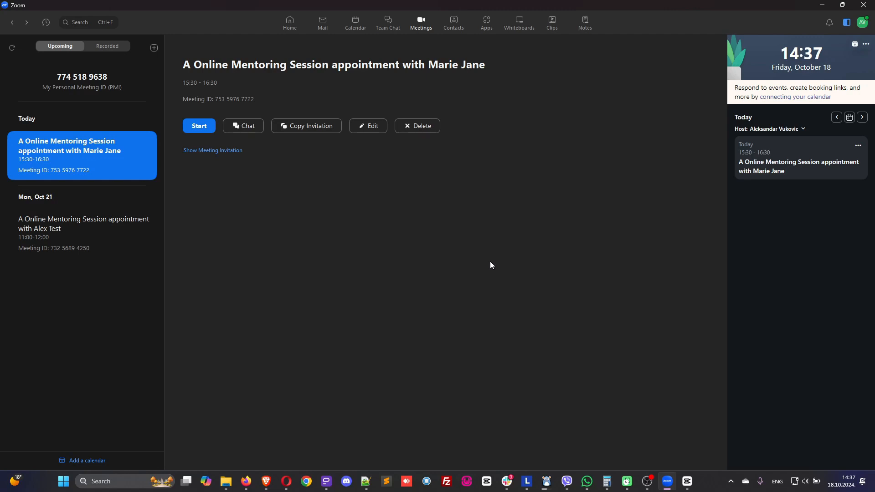
{"action": "left_click", "coordinate": [96, 230]}
{"action": "left_click", "coordinate": [96, 147]}
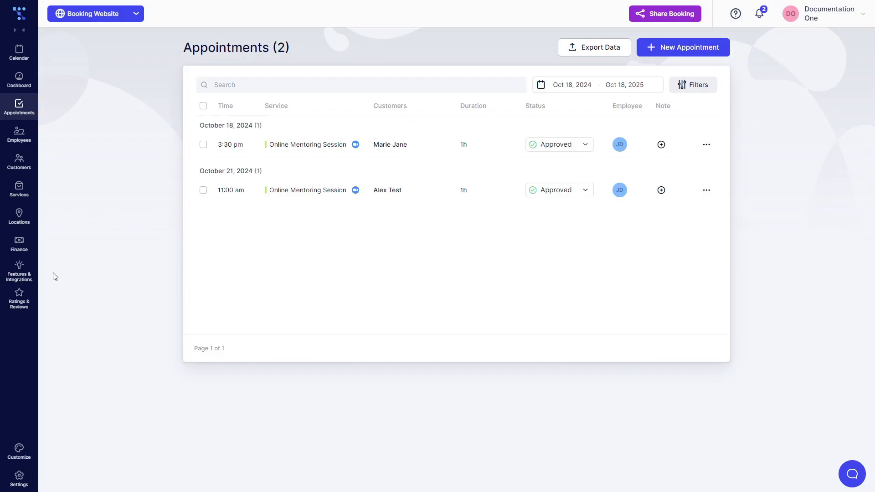
Open the Zoom integration settings from Features & Integrations and select the Meeting Title template to review it
{"action": "left_click", "coordinate": [19, 271]}
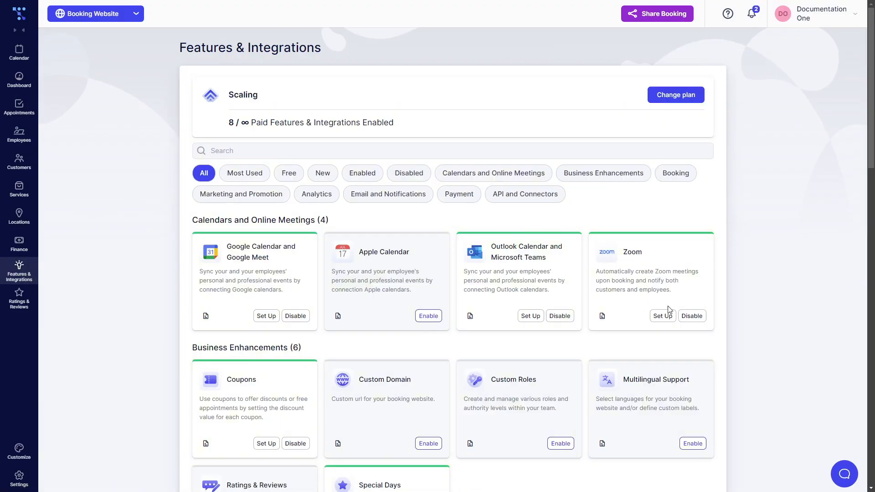
{"action": "left_click", "coordinate": [663, 316]}
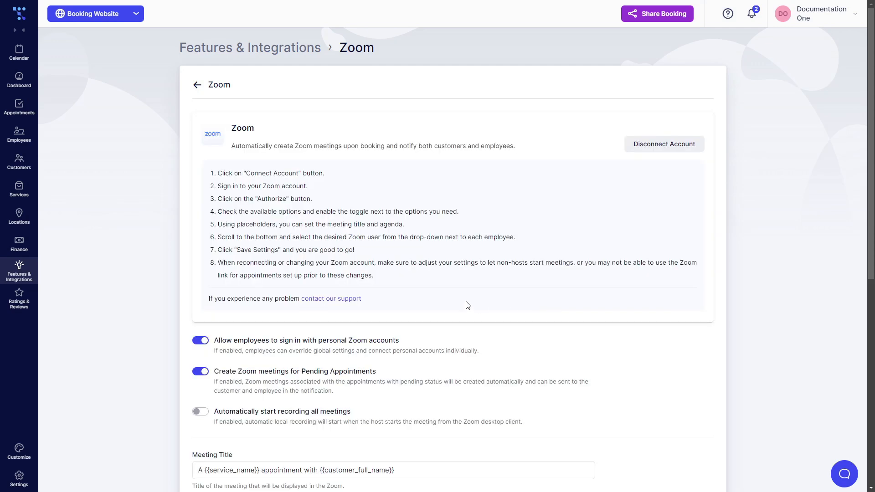
{"action": "scroll", "coordinate": [401, 307], "scroll_direction": "down", "scroll_amount": 6}
{"action": "left_click_drag", "start_coordinate": [197, 197], "coordinate": [414, 200]}
{"action": "left_click", "coordinate": [427, 177]}
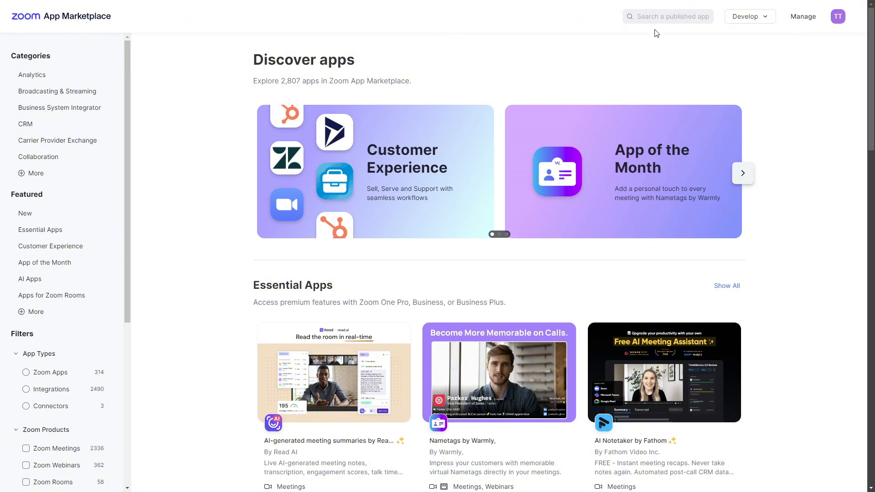
Search the Zoom App Marketplace for 'Trafft' and check the account's Added apps list
{"action": "left_click", "coordinate": [664, 19]}
{"action": "type", "text": "Trafft"}
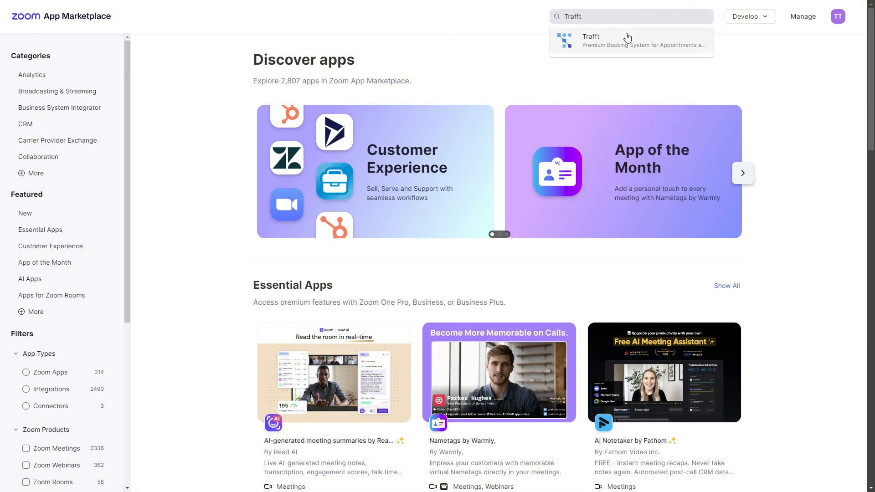
{"action": "left_click", "coordinate": [807, 22]}
{"action": "left_click", "coordinate": [53, 93]}
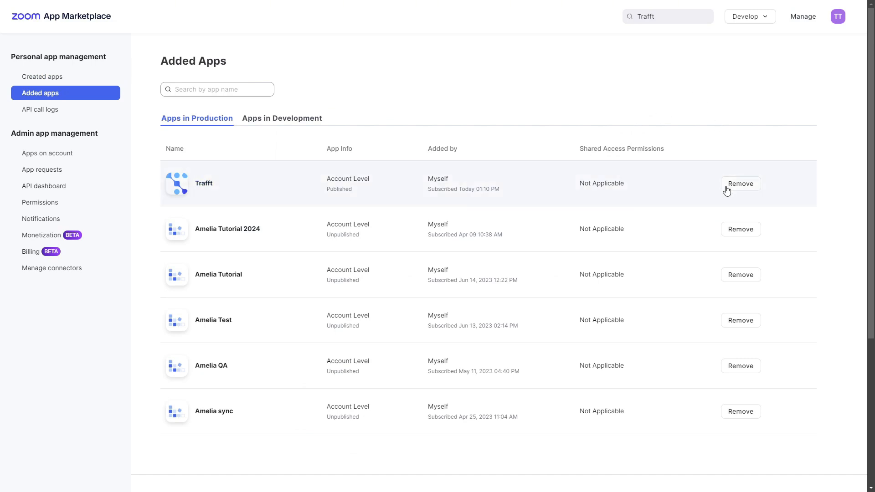
Open the Trafft app listing and bring its Remove App card into view
{"action": "left_click", "coordinate": [670, 16]}
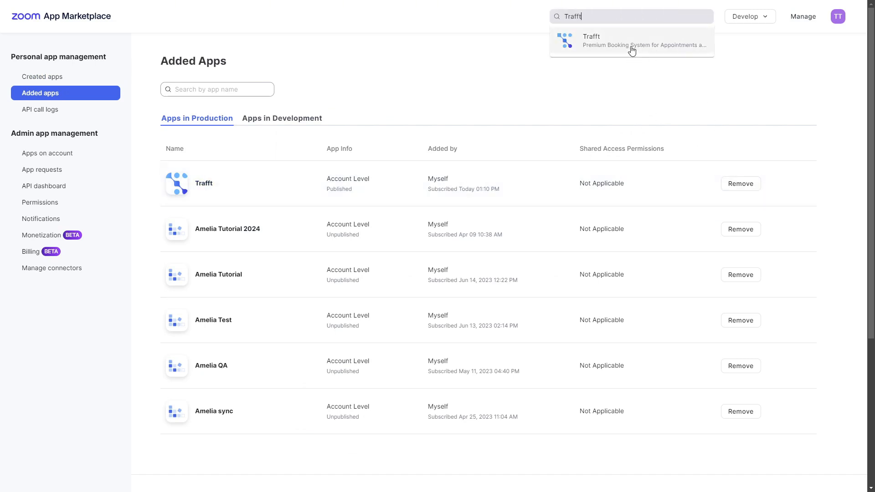
{"action": "left_click", "coordinate": [631, 48]}
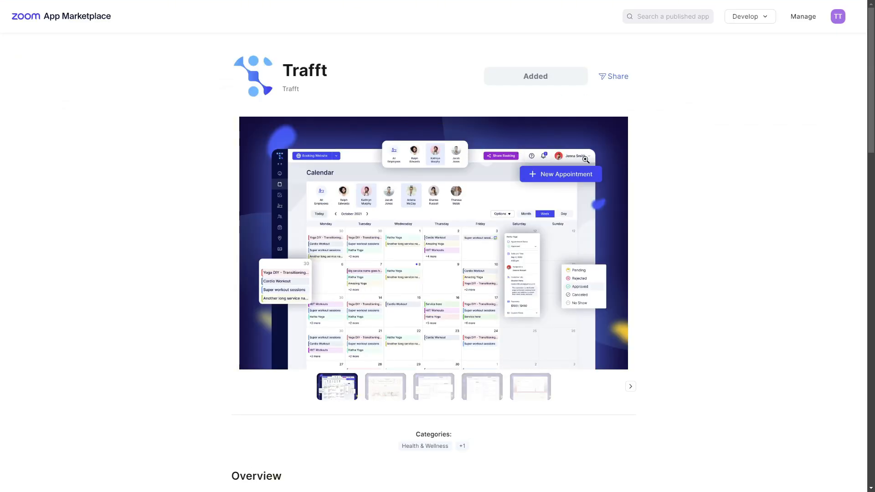
{"action": "scroll", "coordinate": [668, 162], "scroll_direction": "down", "scroll_amount": 15}
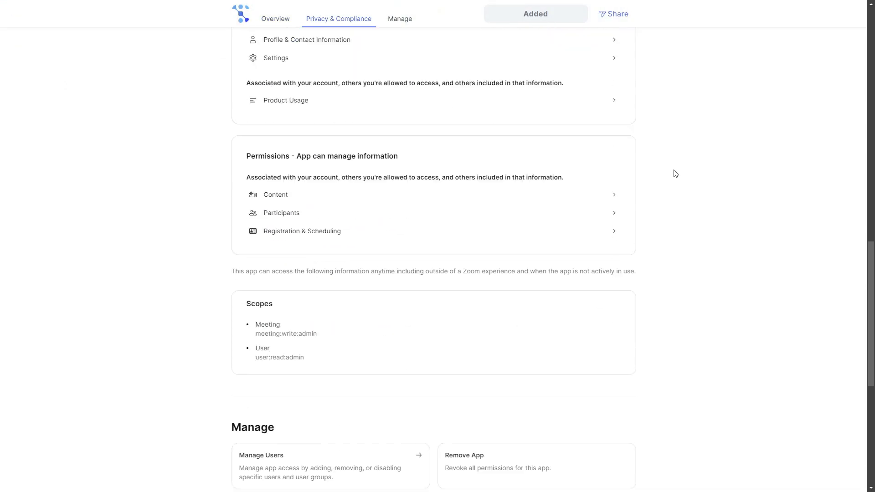
{"action": "scroll", "coordinate": [676, 173], "scroll_direction": "down", "scroll_amount": 7}
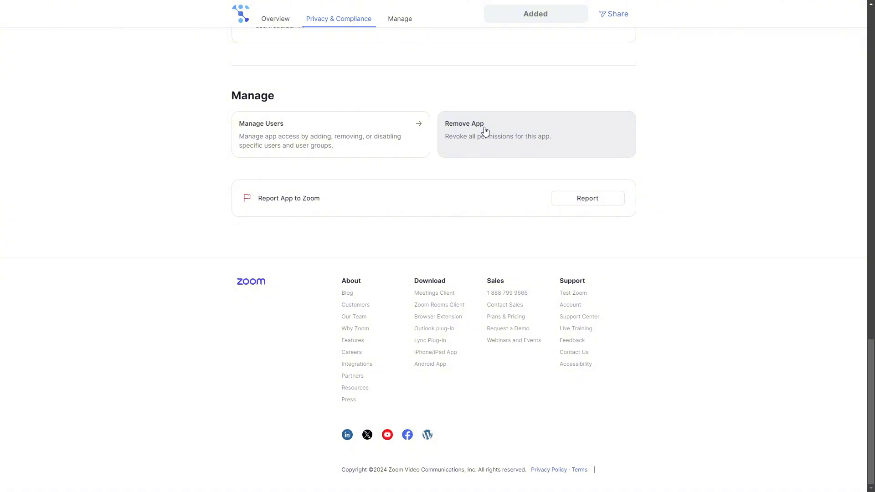